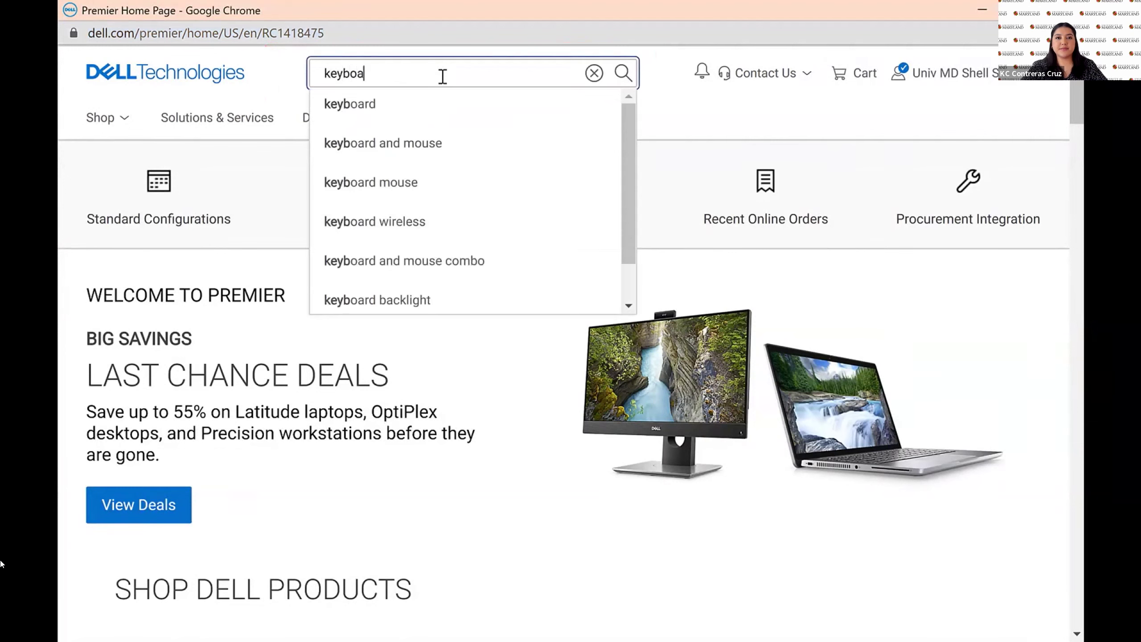
# Search the Dell store for "keyboard and mouse" and add the Targus antimicrobial Bluetooth keyboard and mouse set to the cart.
pyautogui.click(420, 148)
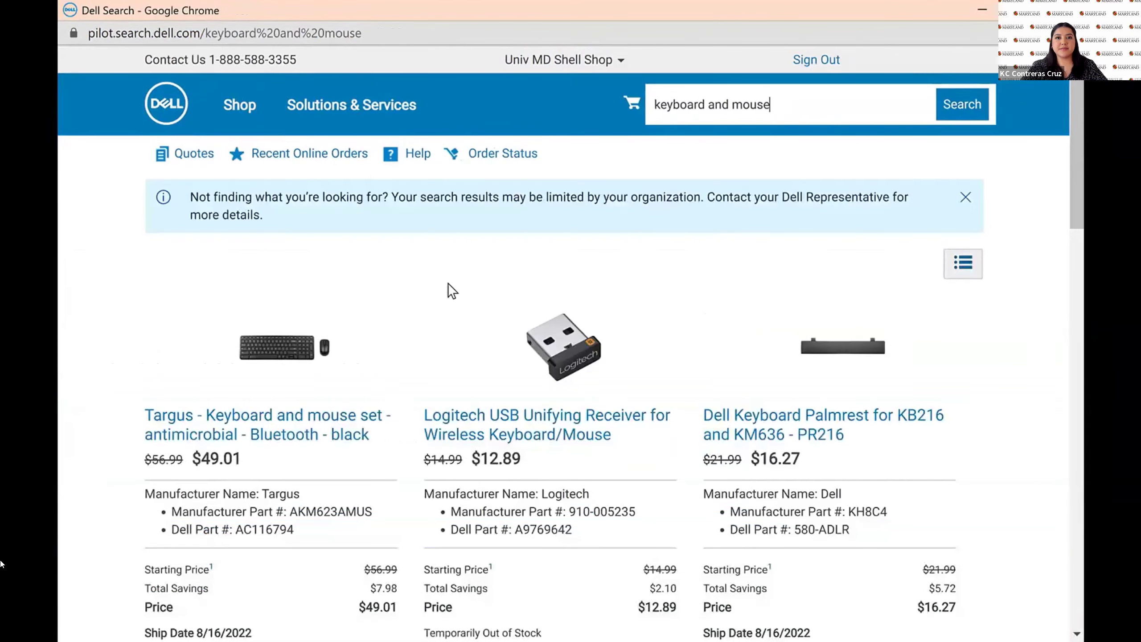
pyautogui.click(297, 373)
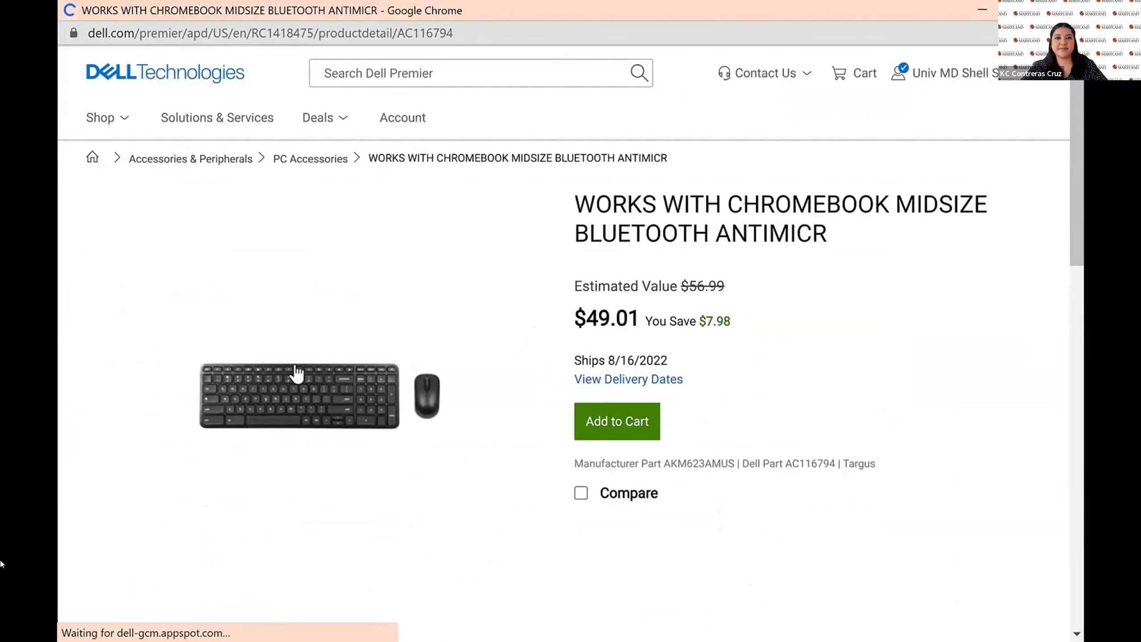
pyautogui.click(615, 427)
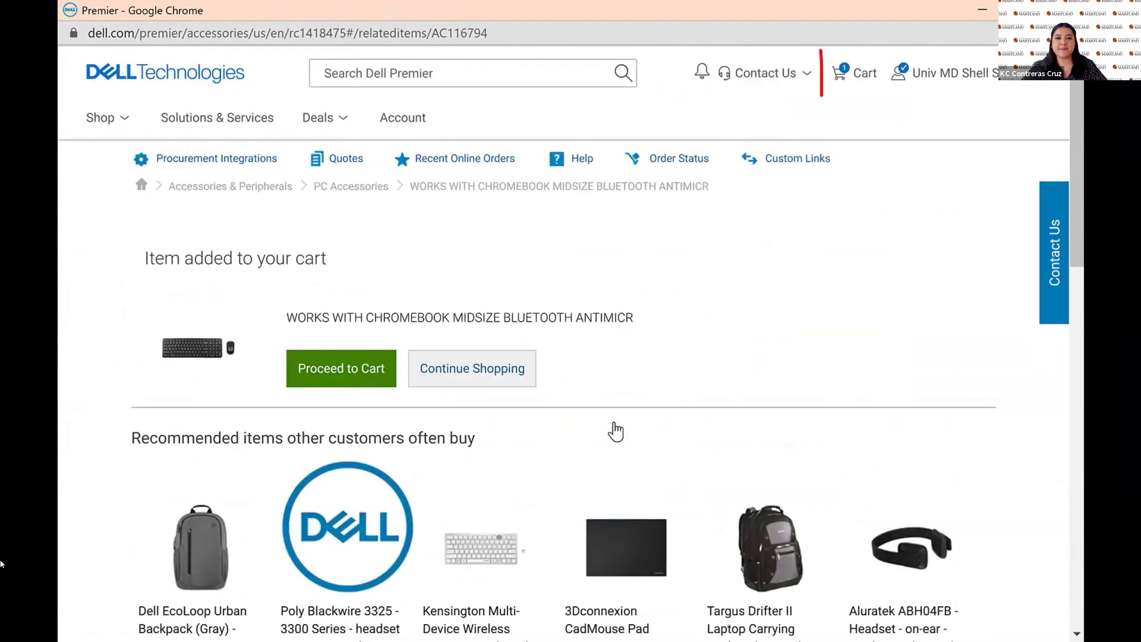
# Create an order requisition from the Dell cart and submit it without attaching any files.
pyautogui.click(845, 74)
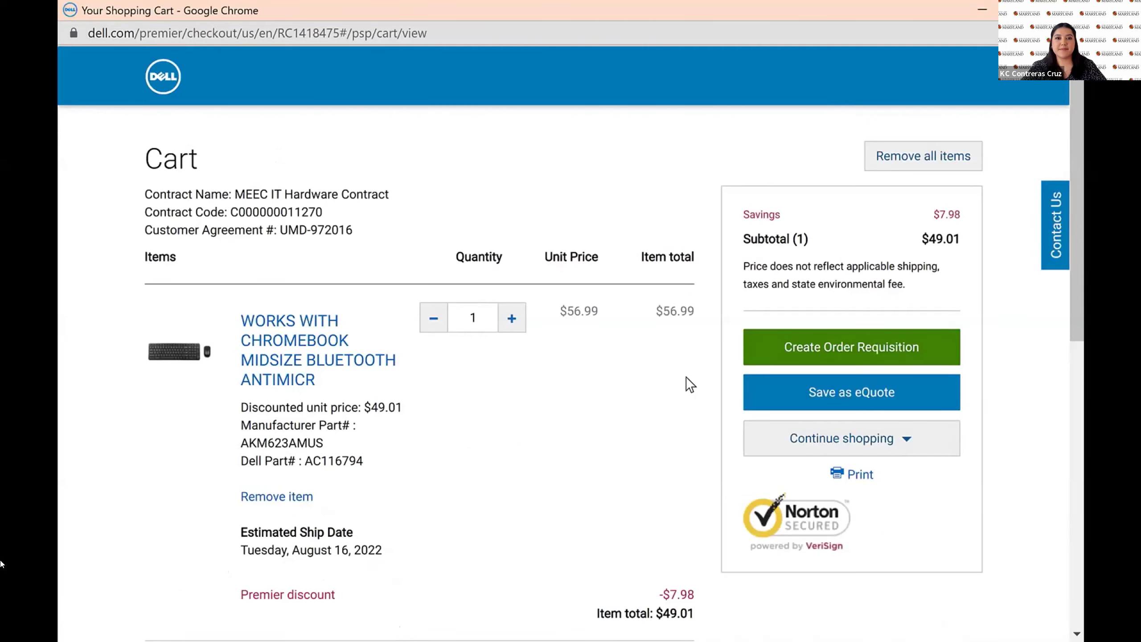
pyautogui.click(830, 348)
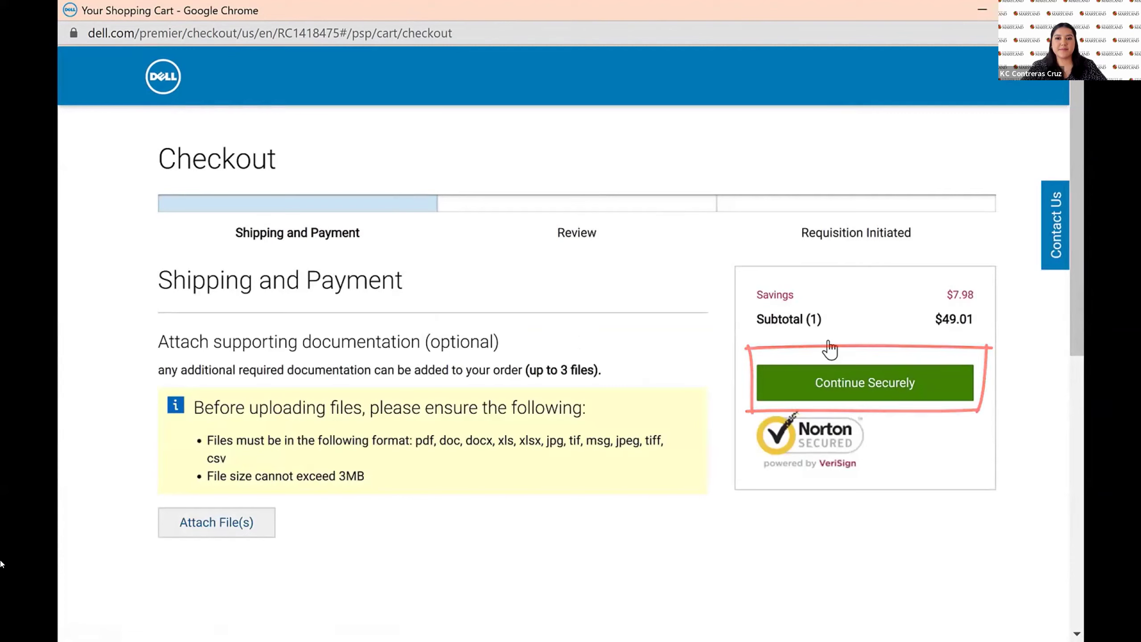
pyautogui.click(870, 382)
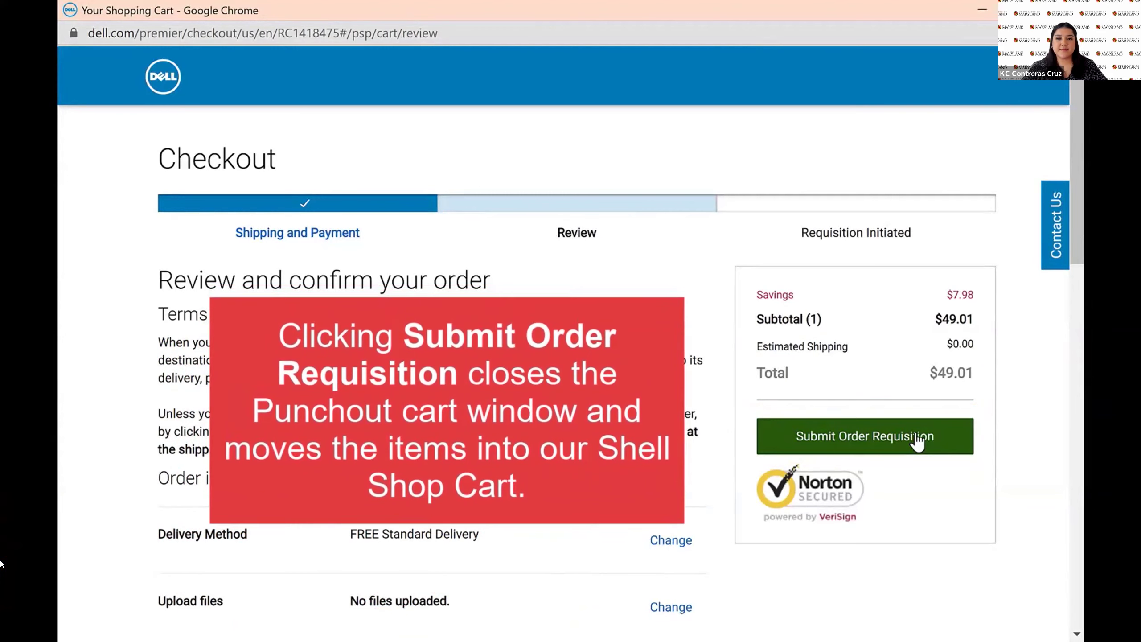
pyautogui.click(915, 435)
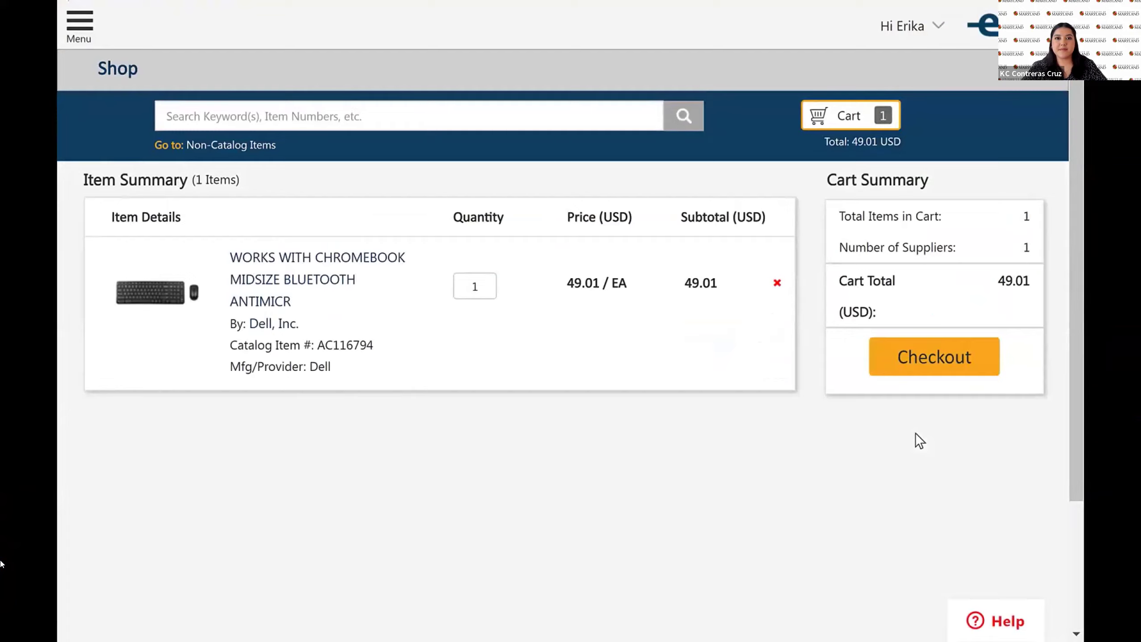
# Check out the keyboard and mouse set from the Shell Shop cart and proceed through the Workday cart to its checkout form.
pyautogui.click(882, 123)
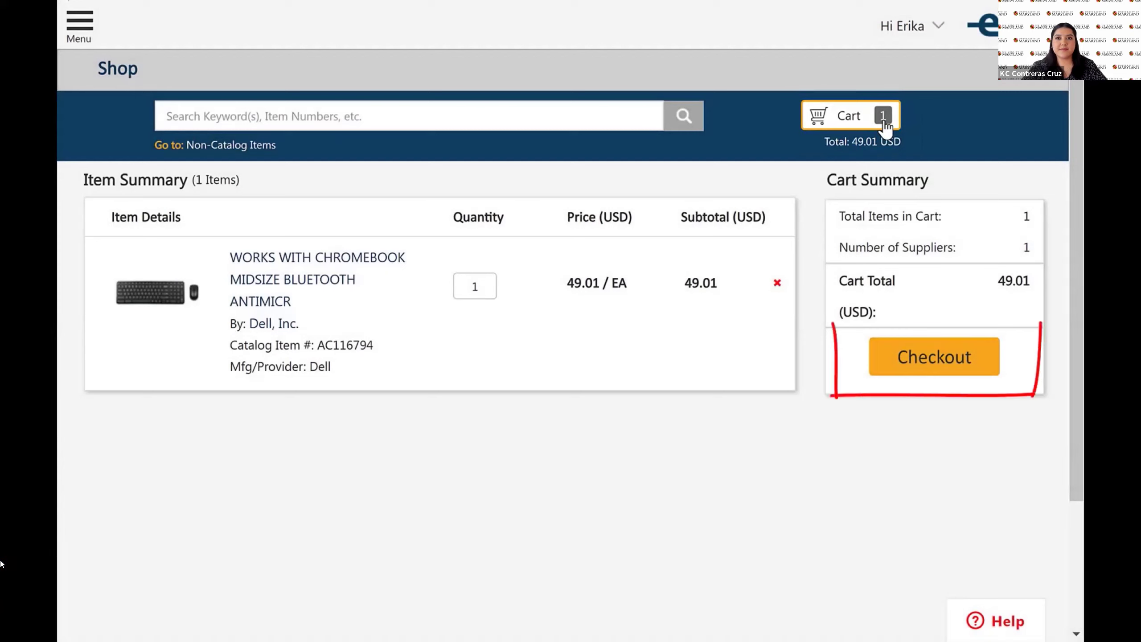
pyautogui.click(920, 355)
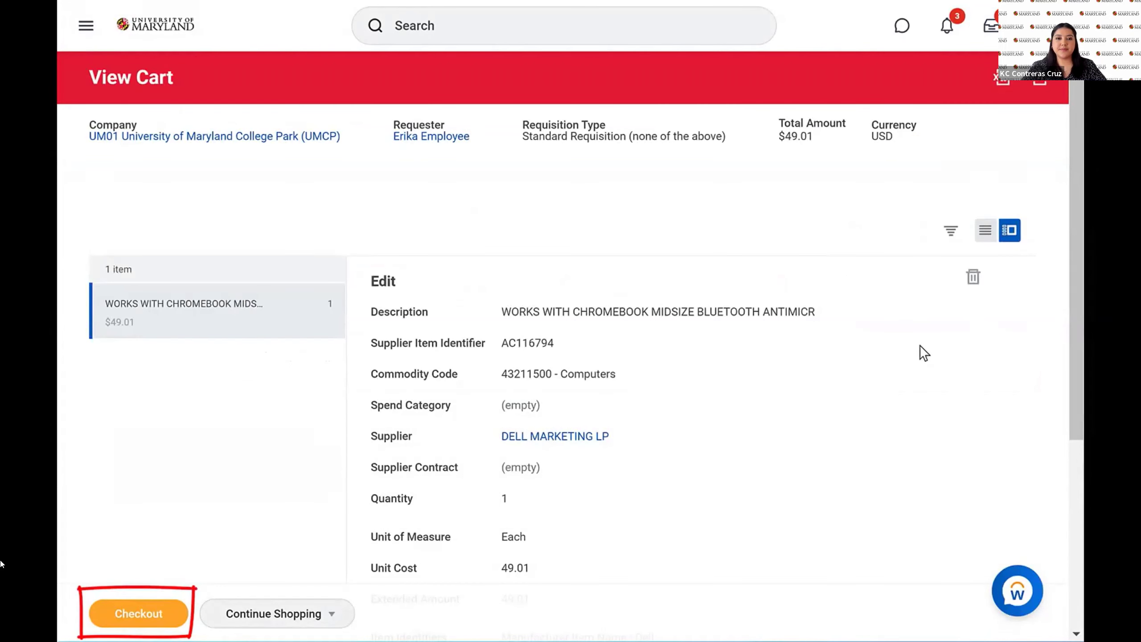
pyautogui.click(108, 614)
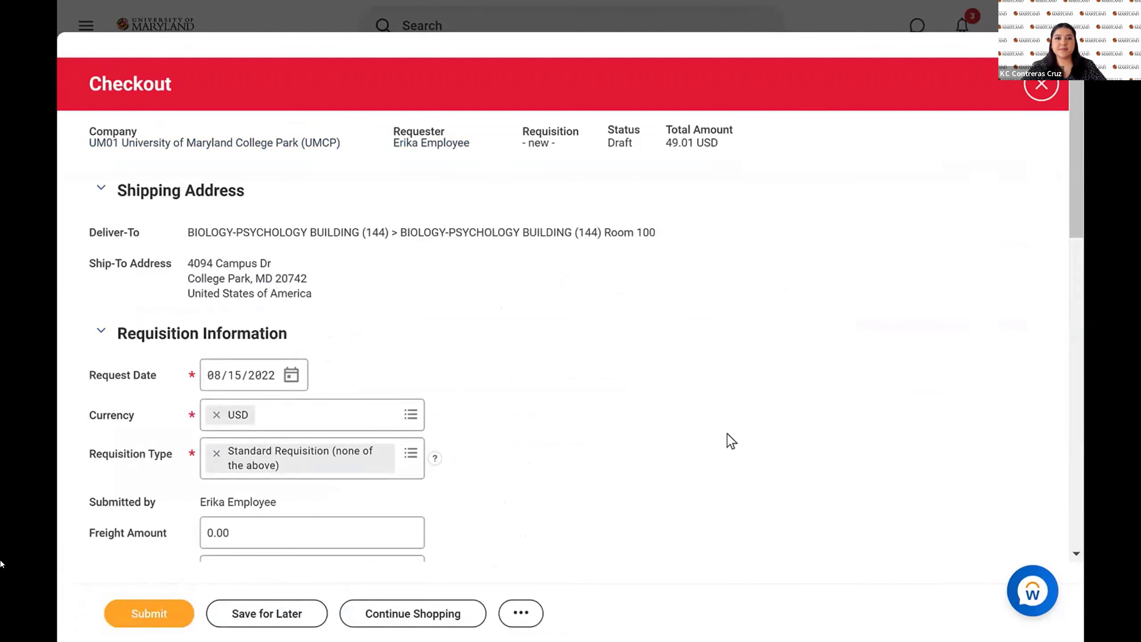
# Set the spend category of the keyboard and mouse goods line to Office Supplies - SC00248 - 3916.
pyautogui.scroll(-6, 727, 434)
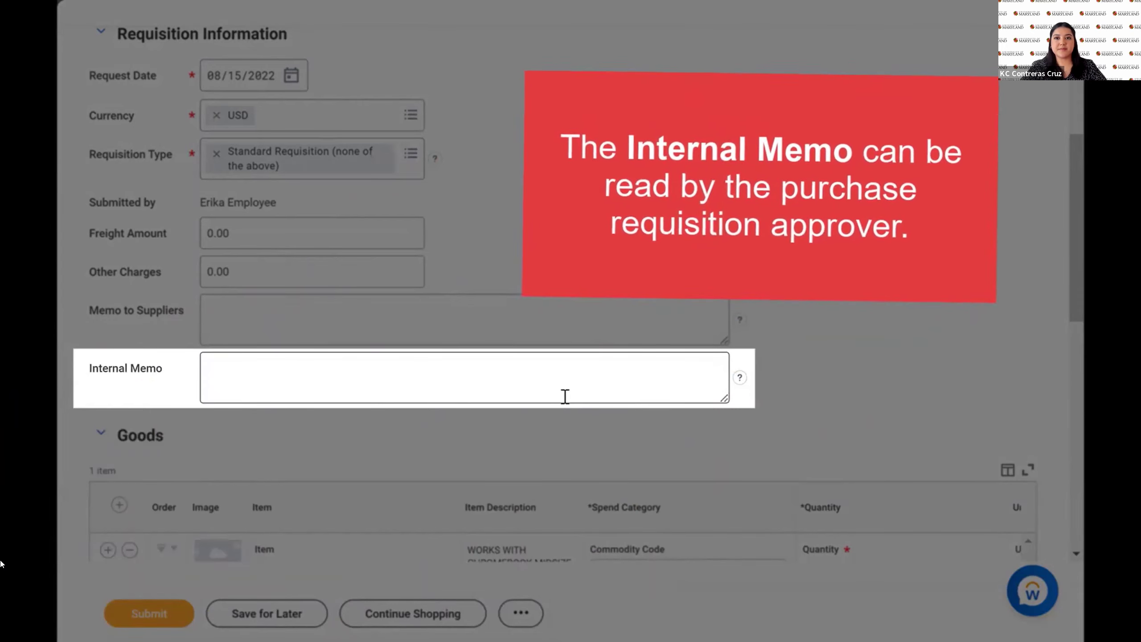
pyautogui.scroll(-8, 565, 396)
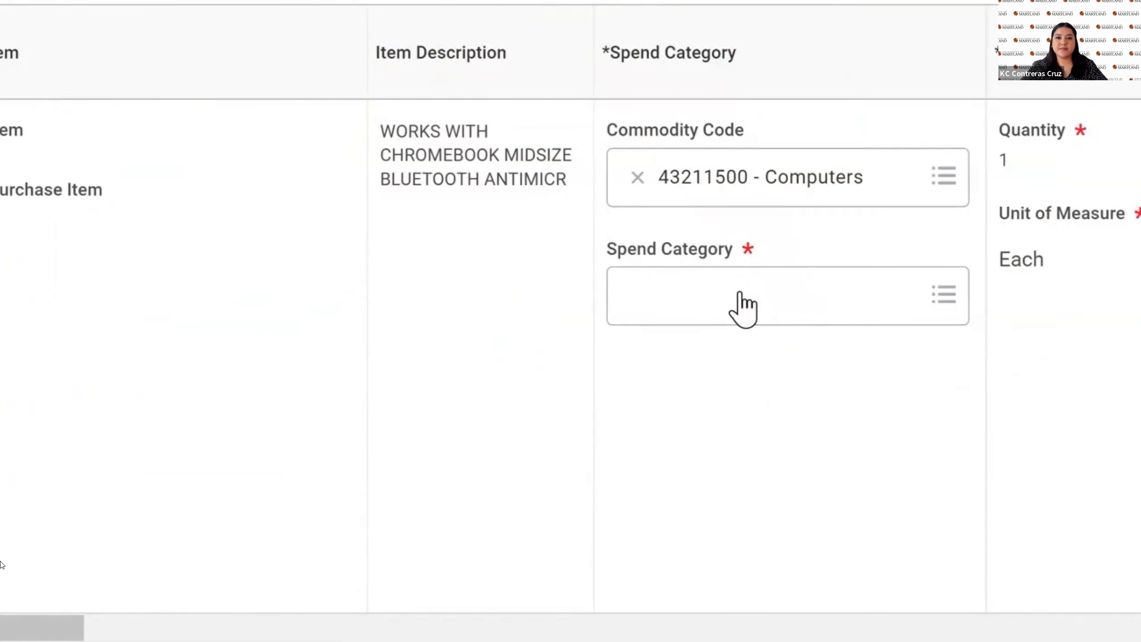
pyautogui.click(742, 308)
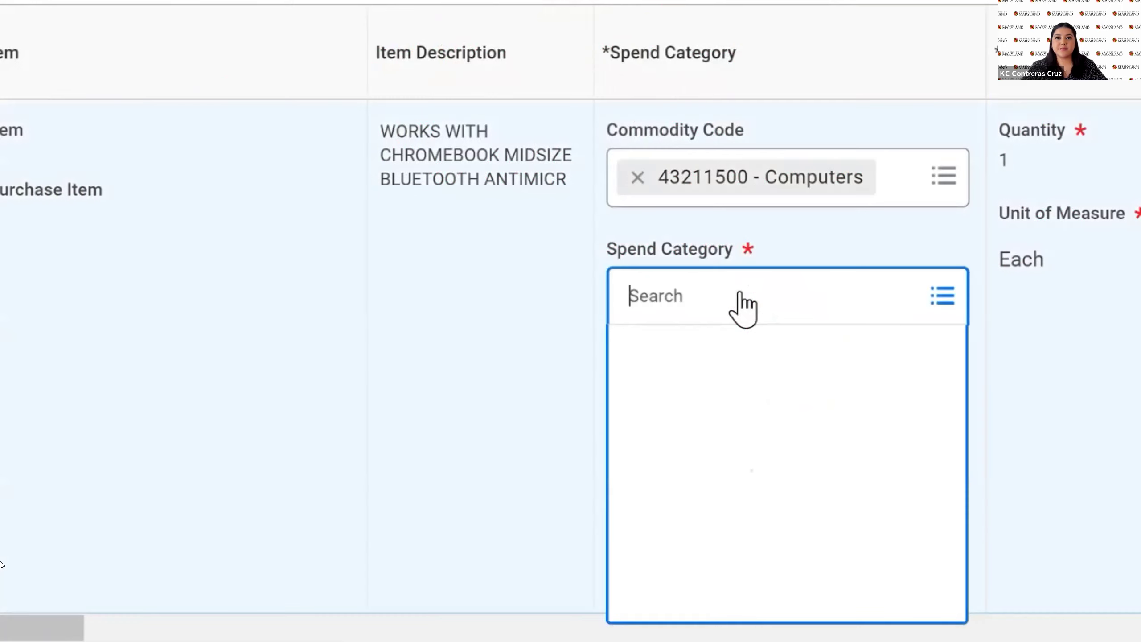
pyautogui.write('office supplies')
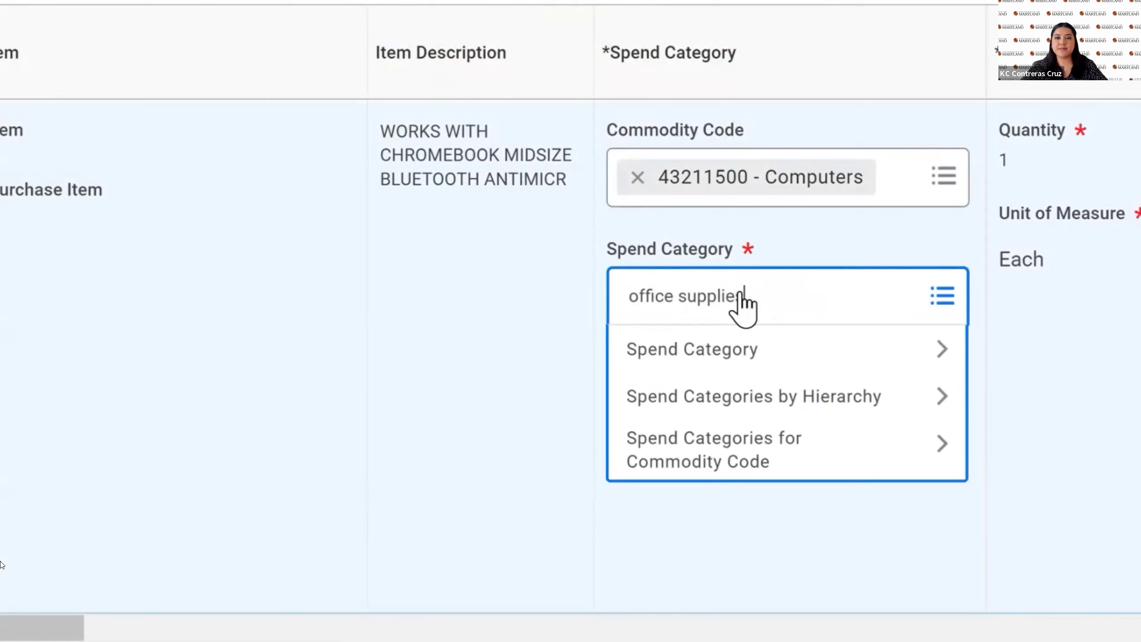
pyautogui.press('Return')
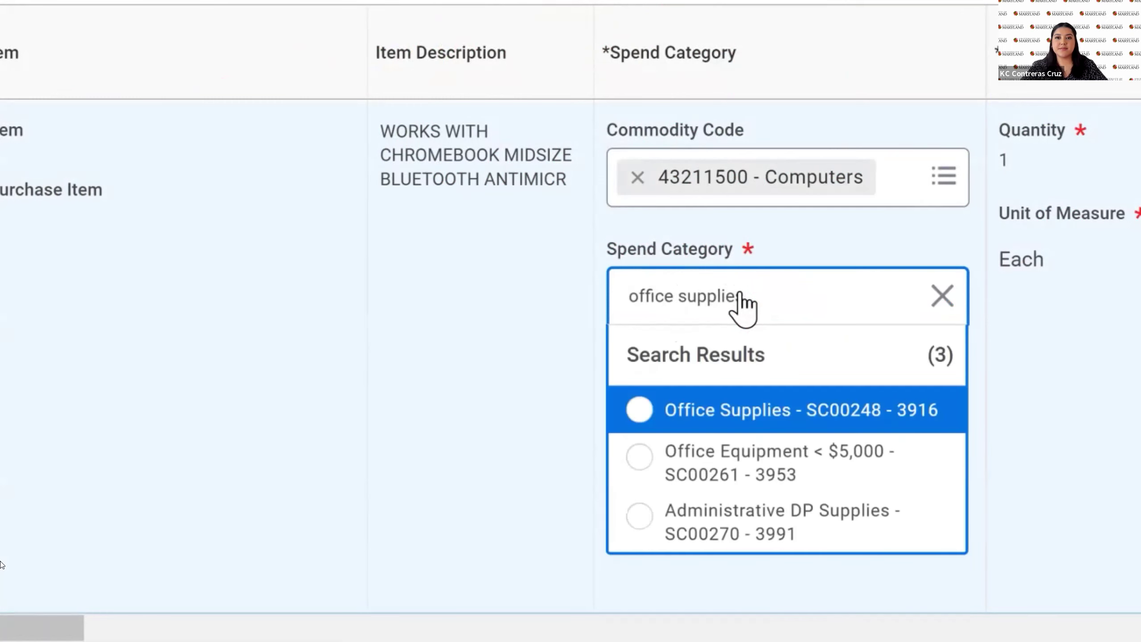
pyautogui.click(763, 423)
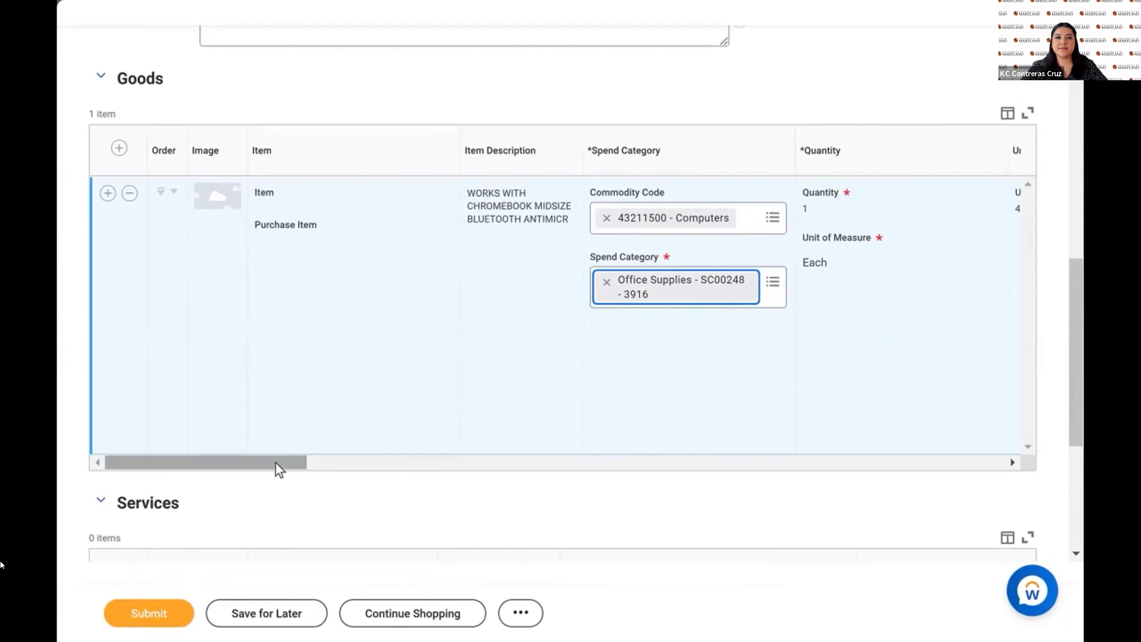
# Review the goods line's remaining columns and the sections below it, and submit the requisition.
pyautogui.hscroll(5, 275, 462)
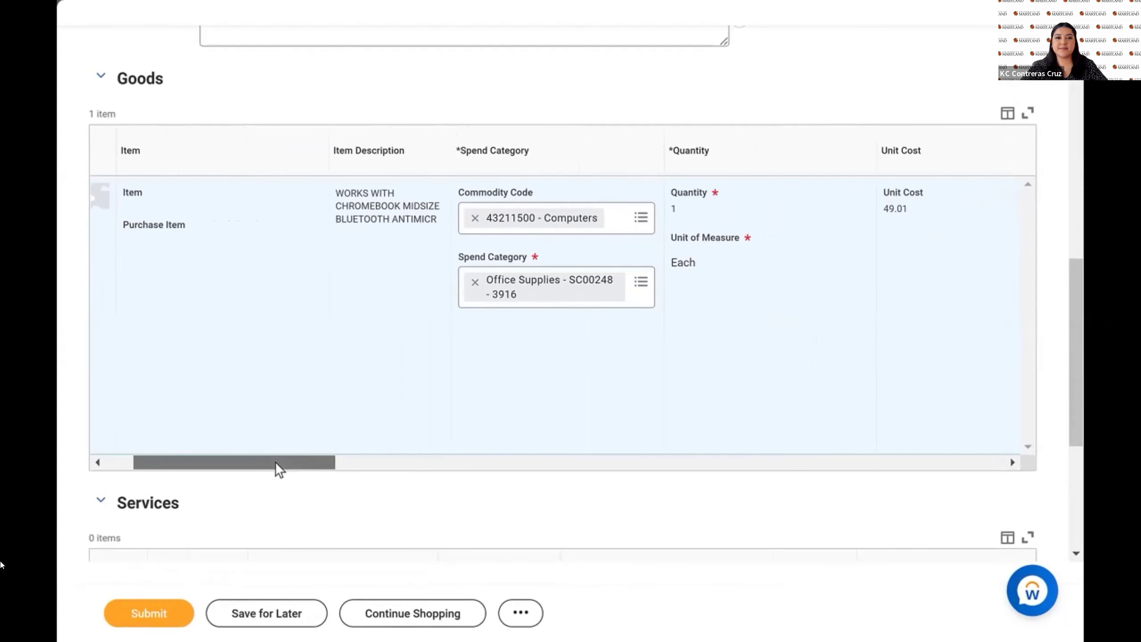
pyautogui.hscroll(4, 403, 462)
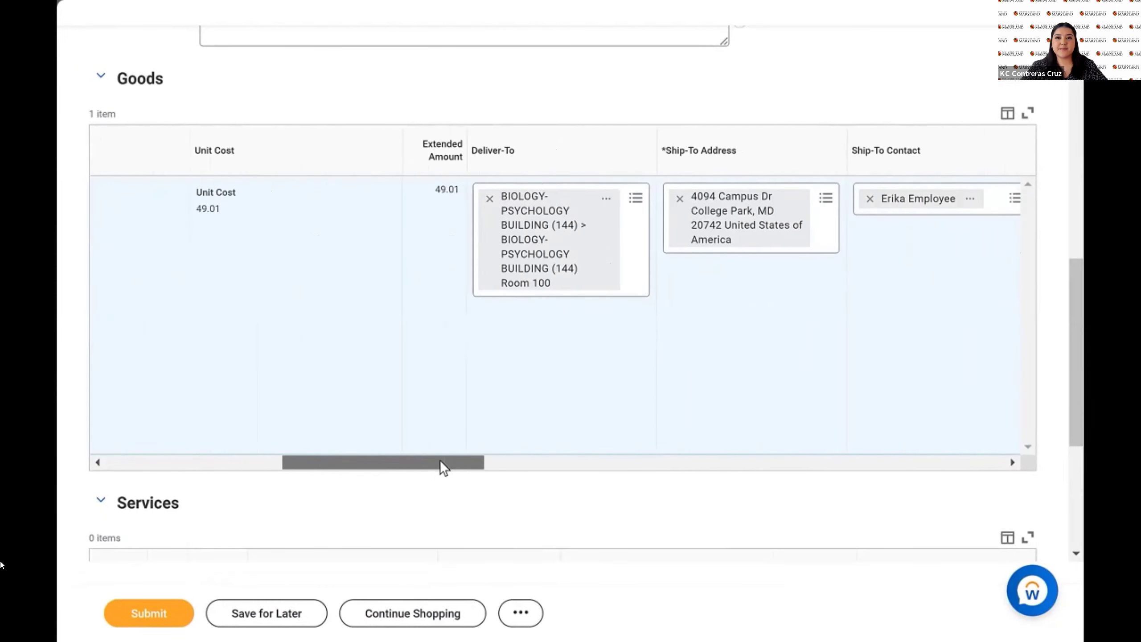
pyautogui.hscroll(1, 440, 461)
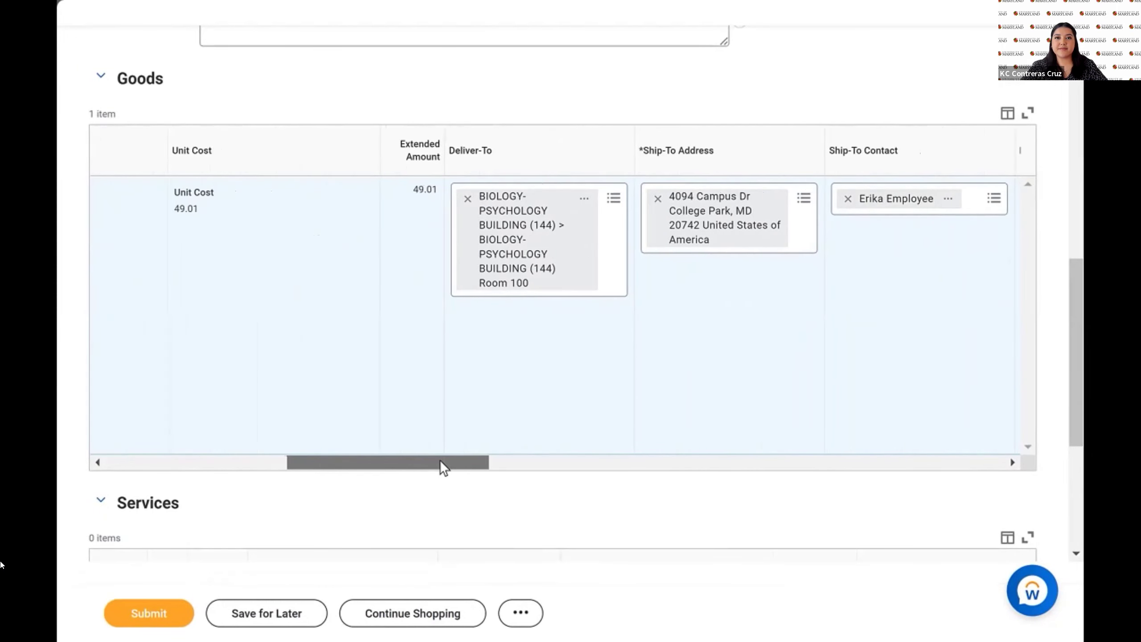
pyautogui.hscroll(7, 440, 461)
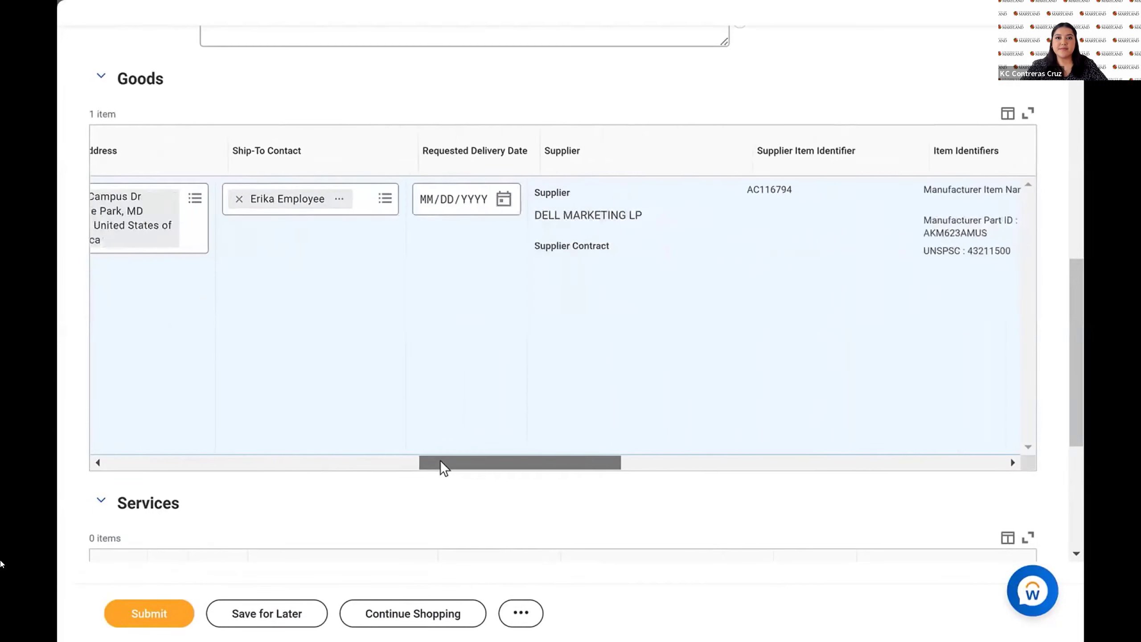
pyautogui.hscroll(9, 440, 461)
pyautogui.hscroll(3, 782, 468)
pyautogui.scroll(-5, 781, 469)
pyautogui.scroll(-2, 785, 474)
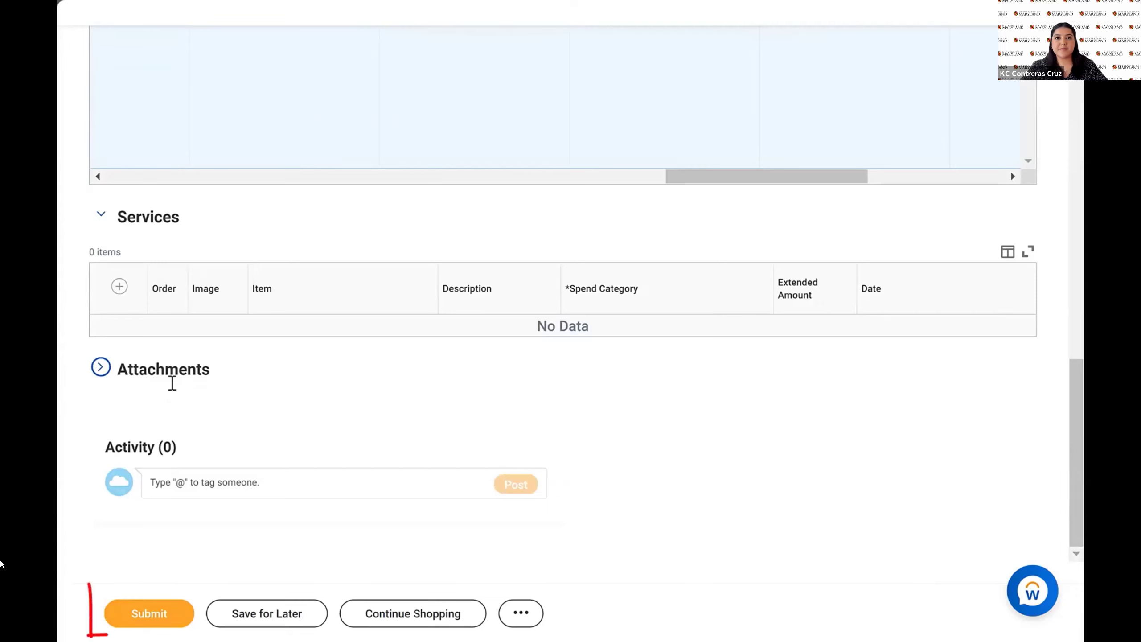
pyautogui.click(149, 613)
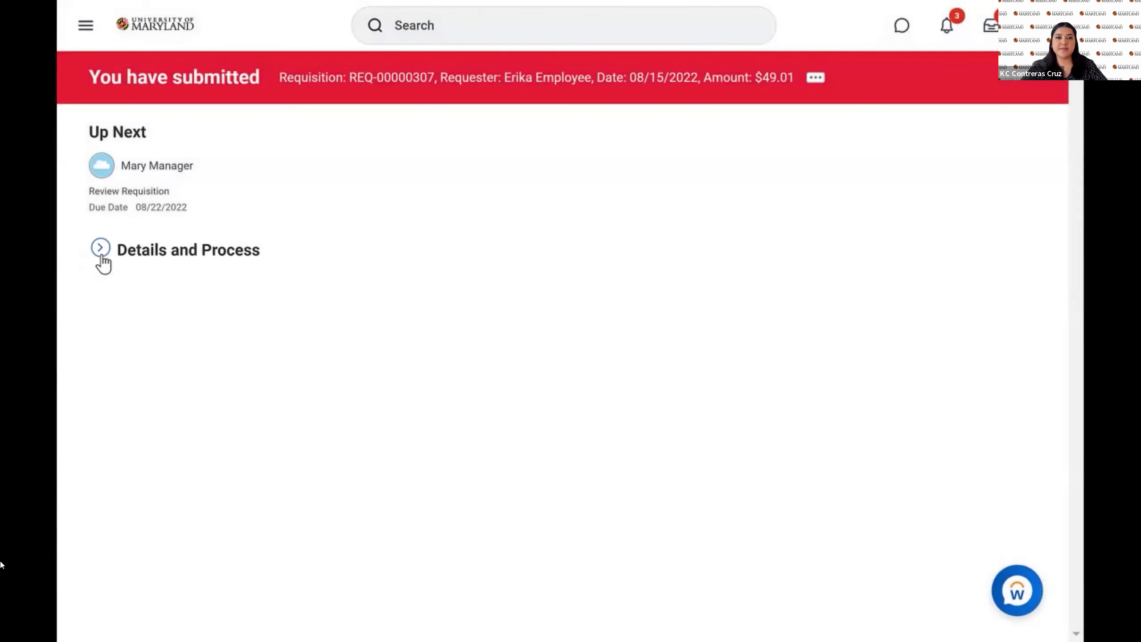
# Expand the submitted requisition's Details and Process section and examine its goods line and process history.
pyautogui.click(101, 256)
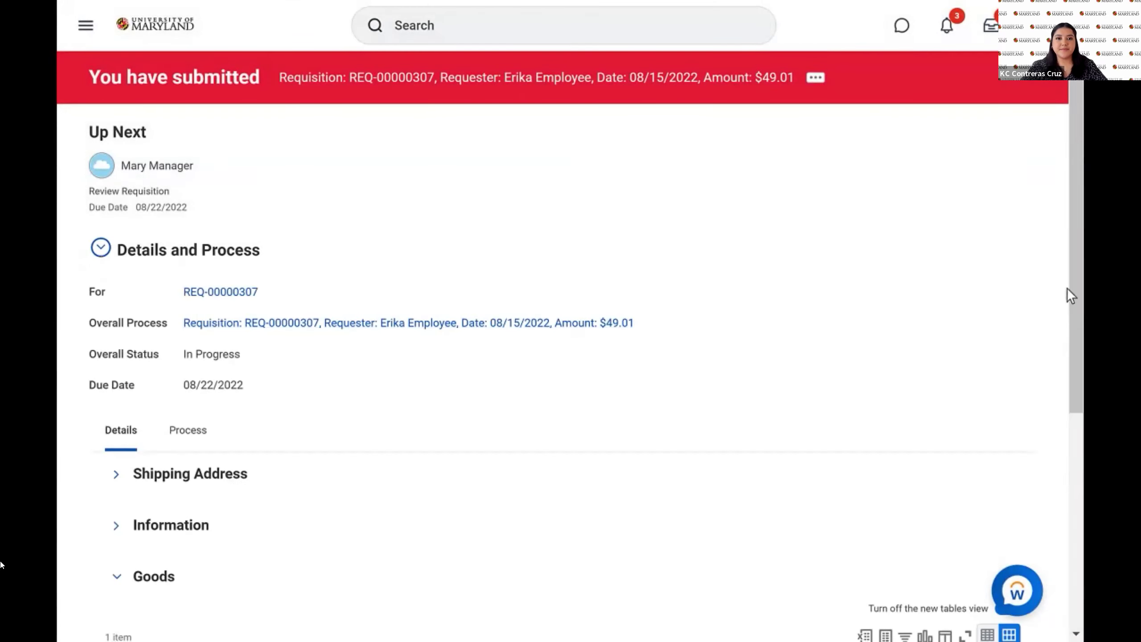
pyautogui.moveTo(1073, 293); pyautogui.dragTo(1075, 445)
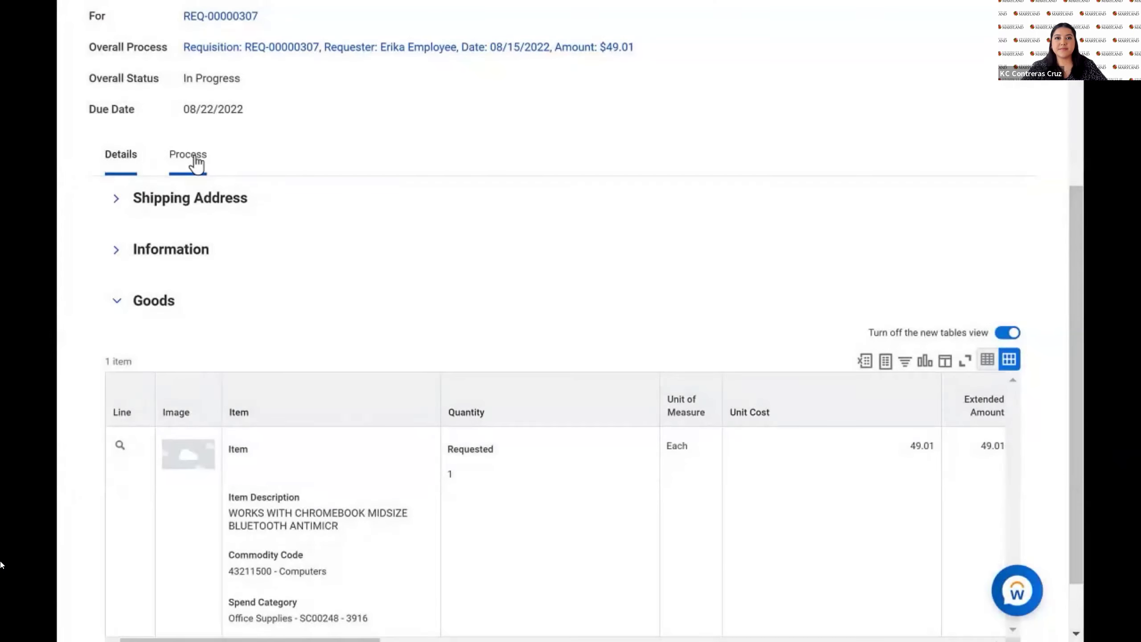
pyautogui.click(189, 154)
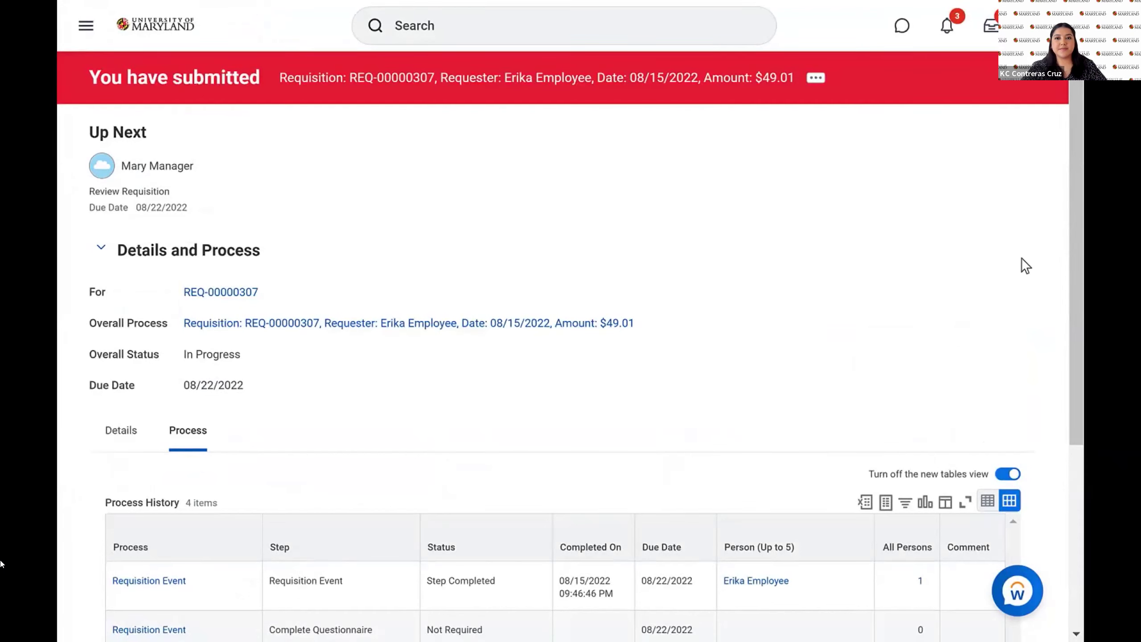
pyautogui.scroll(-1, 1068, 246)
pyautogui.moveTo(1065, 238); pyautogui.dragTo(1070, 396)
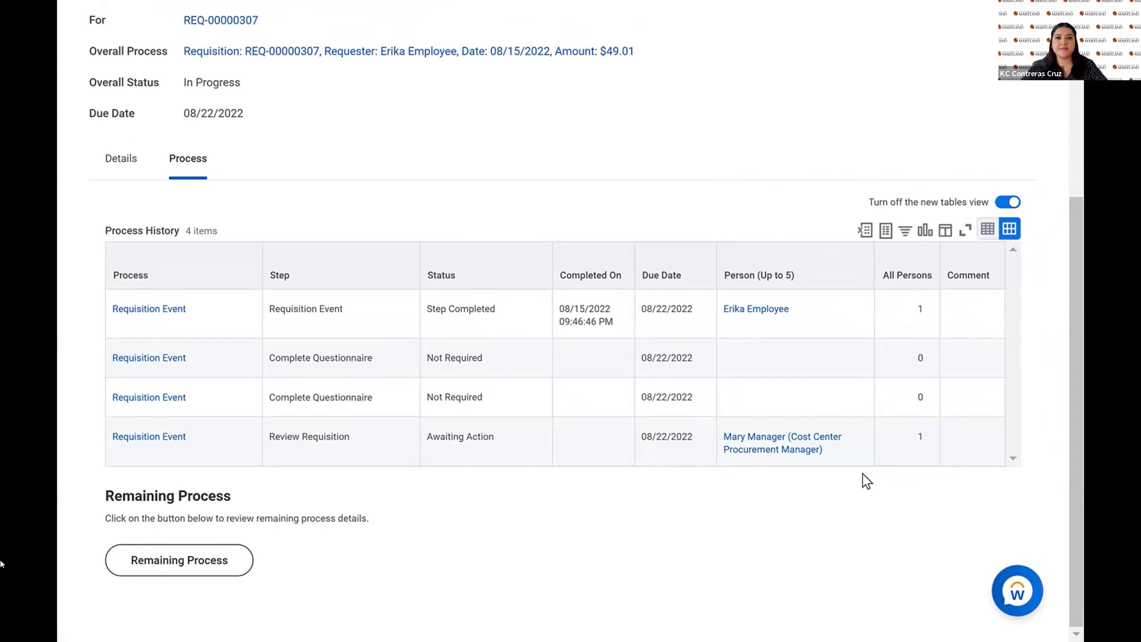
pyautogui.moveTo(1077, 275); pyautogui.dragTo(1079, 158)
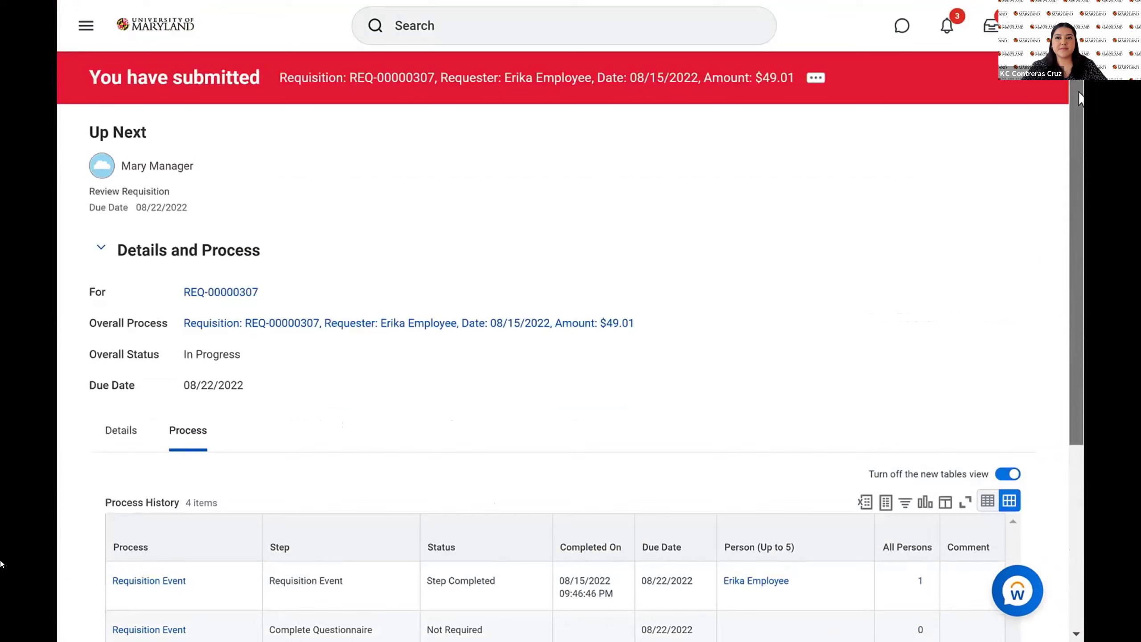
# Run the My Requisitions report from the Maryland Procurement & AP app with its default criteria.
pyautogui.click(163, 34)
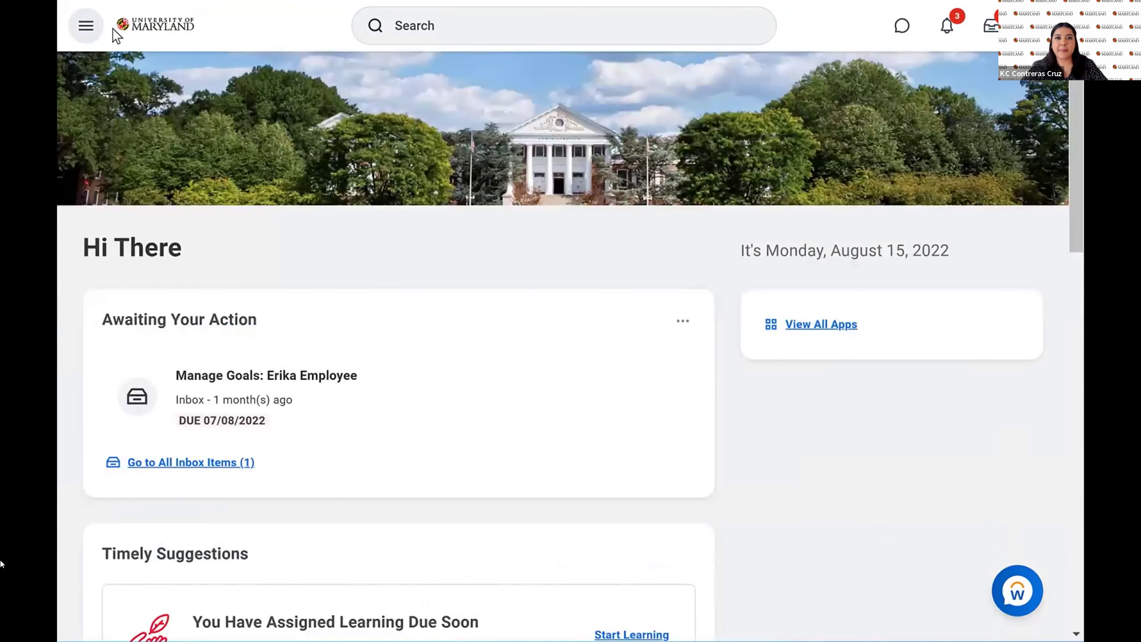
pyautogui.click(839, 327)
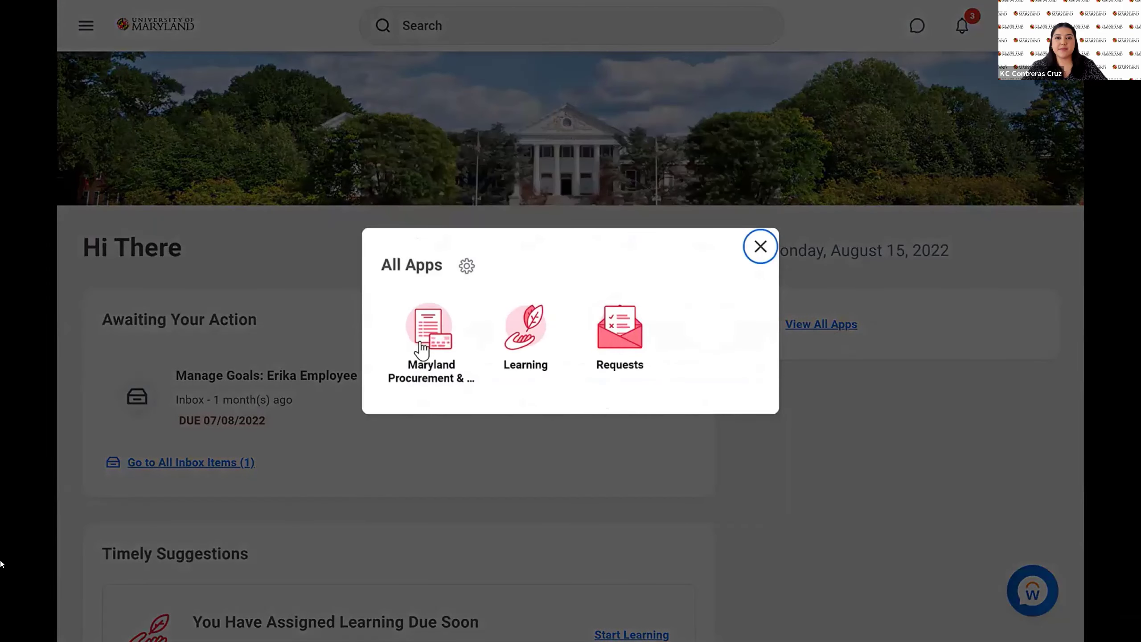
pyautogui.click(422, 348)
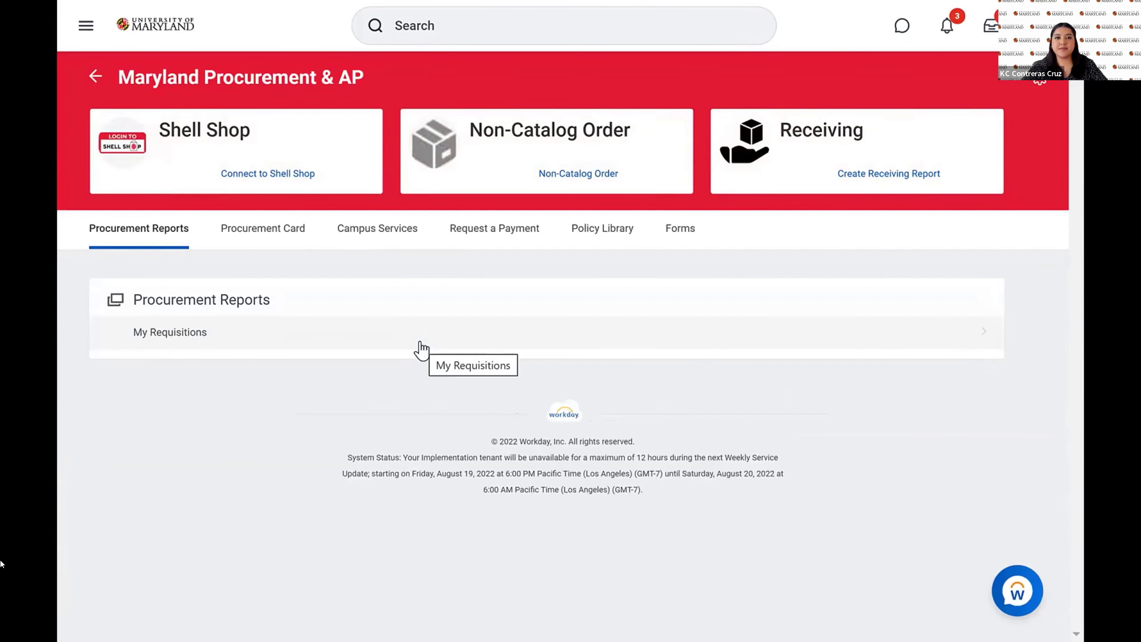
pyautogui.click(199, 338)
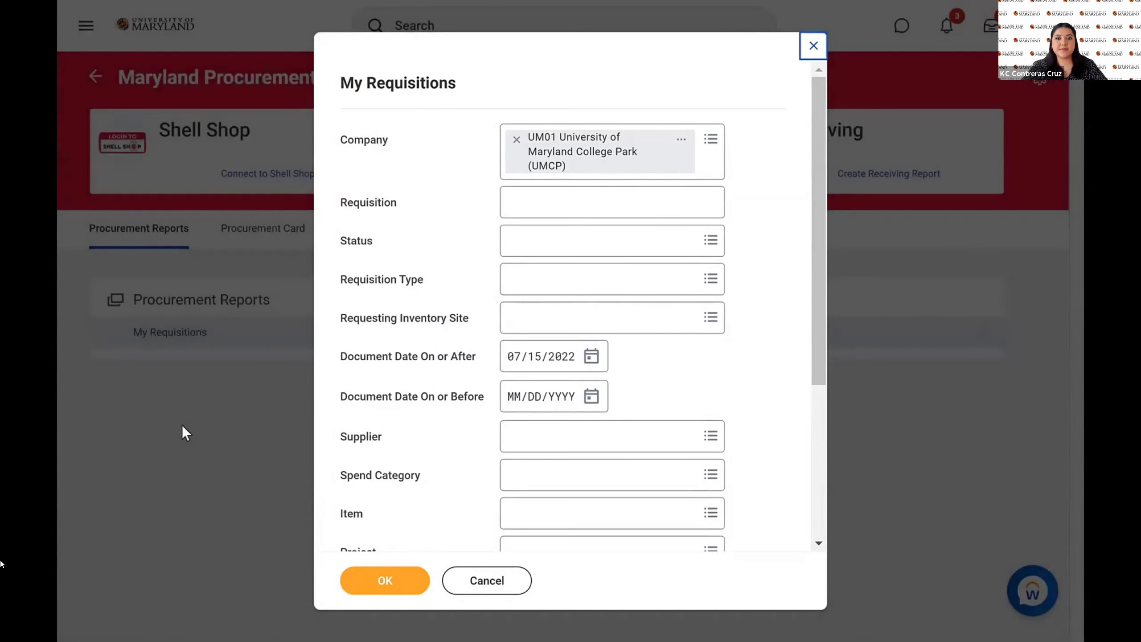
pyautogui.click(380, 579)
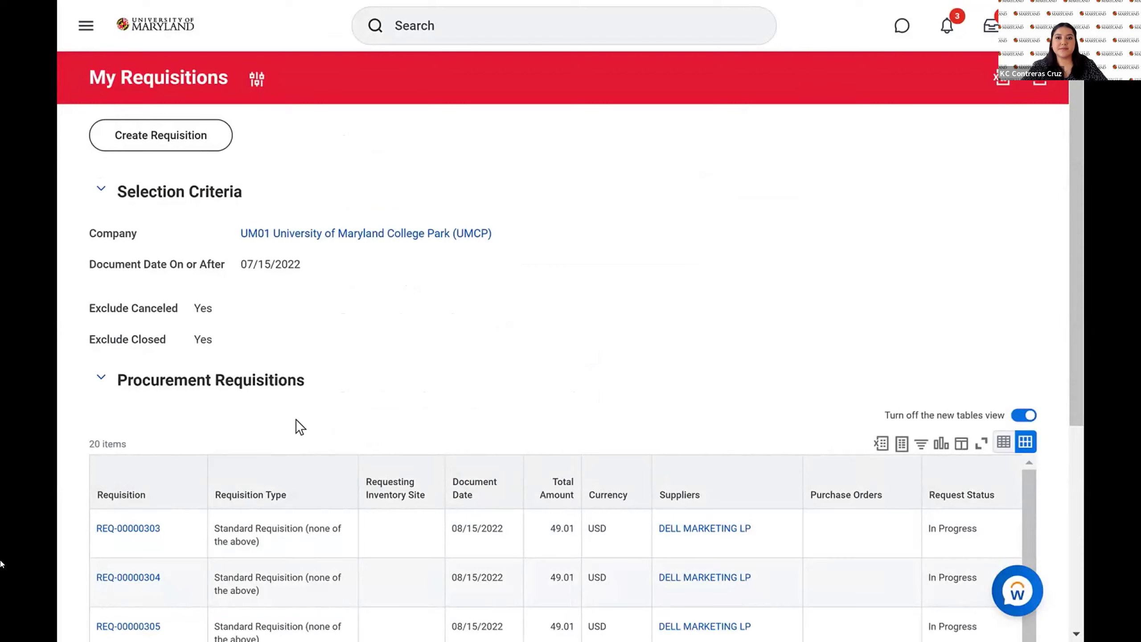
# Examine the Procurement Requisitions table for suppliers, purchase orders, request statuses and the remaining columns.
pyautogui.moveTo(1070, 233); pyautogui.dragTo(1064, 442)
pyautogui.hscroll(5, 815, 632)
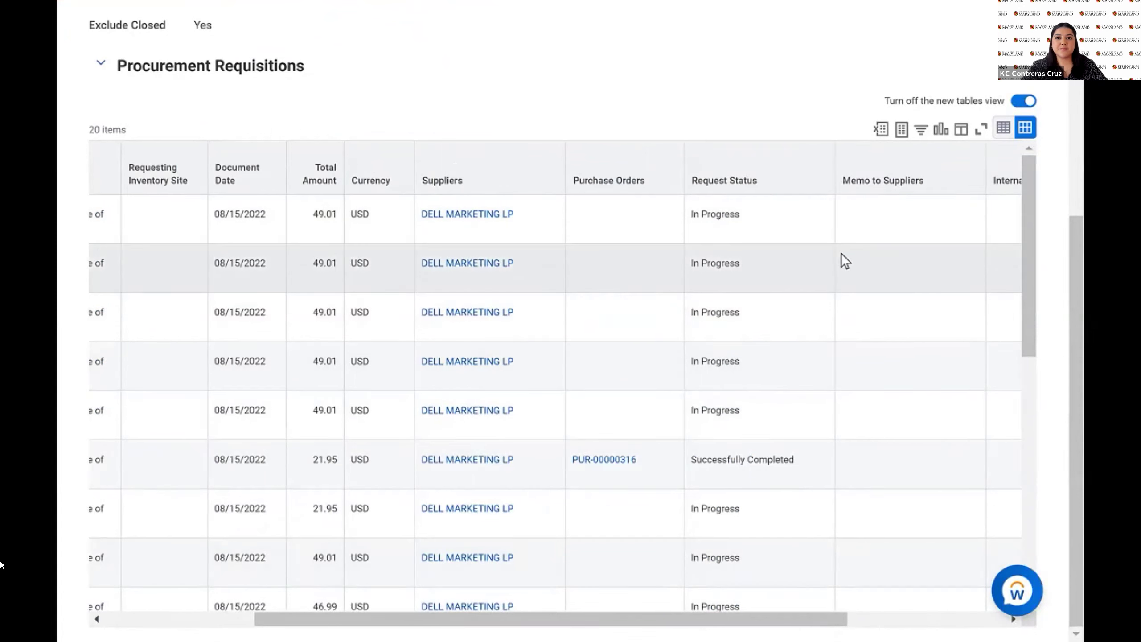
pyautogui.moveTo(696, 614); pyautogui.dragTo(861, 619)
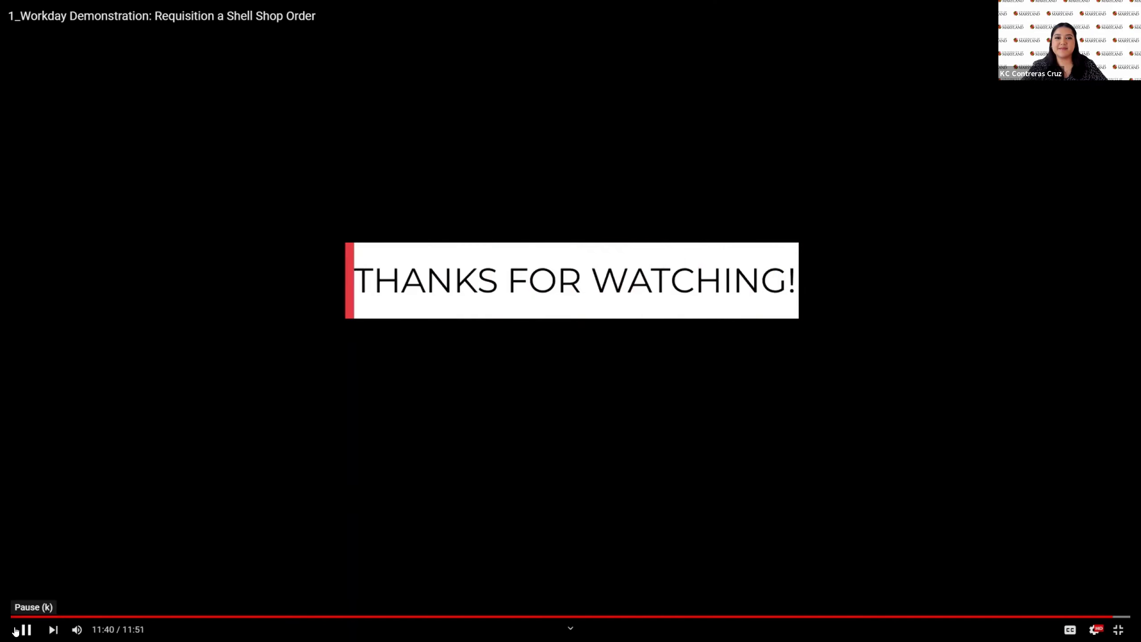
pyautogui.click(17, 631)
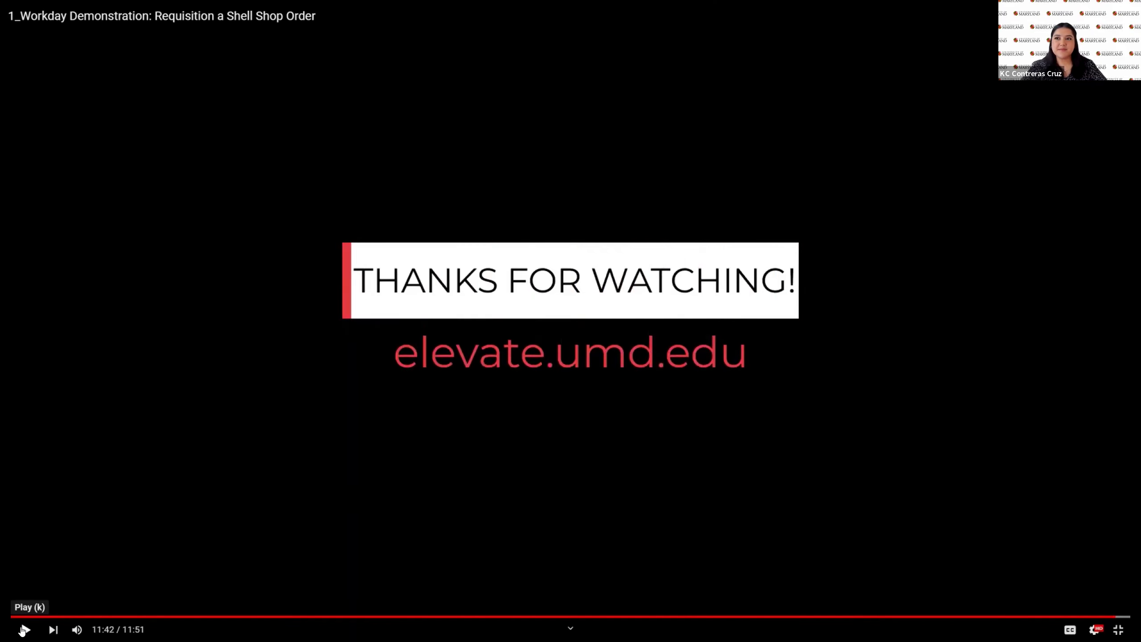
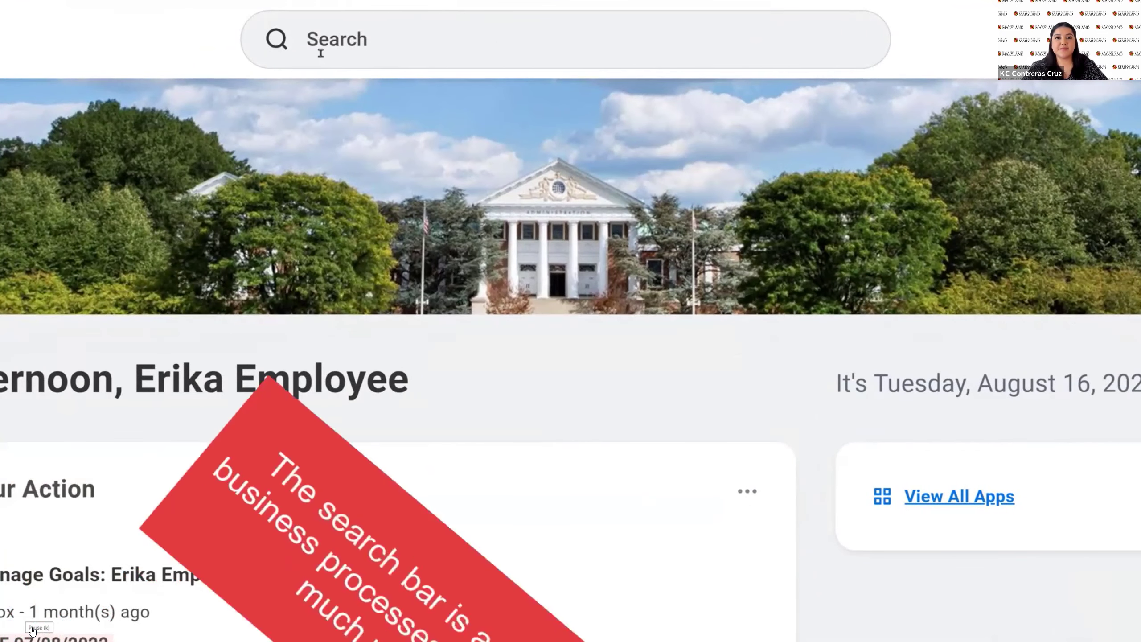
# Start a new Create Requisition task and set the requisition type to Standard Requisition (none of the above).
pyautogui.click(320, 51)
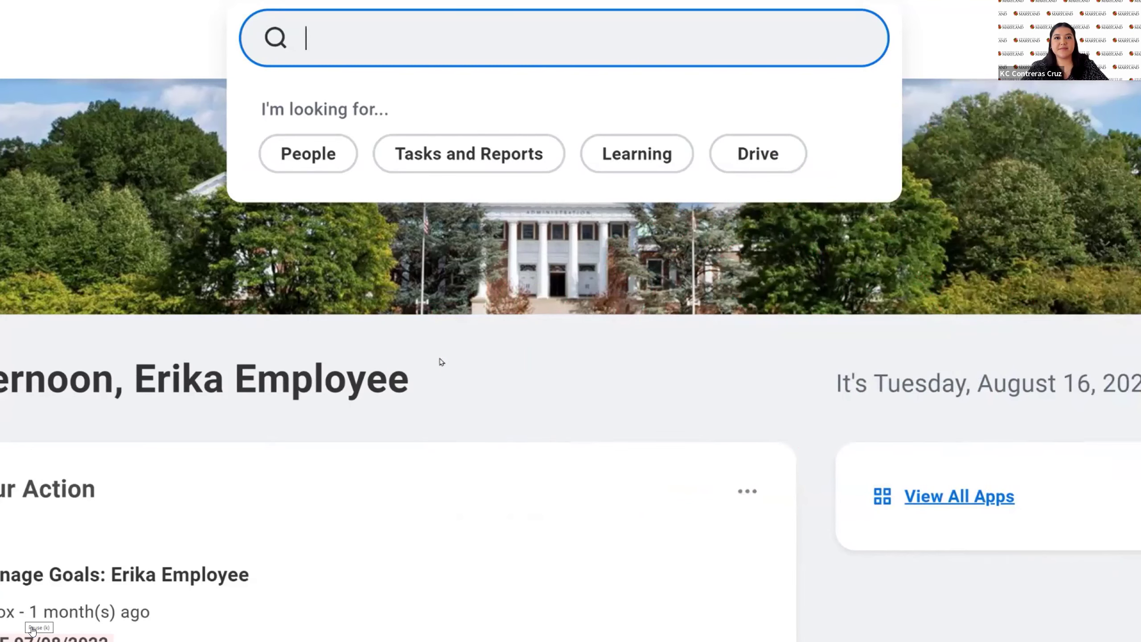
pyautogui.write('create requisition')
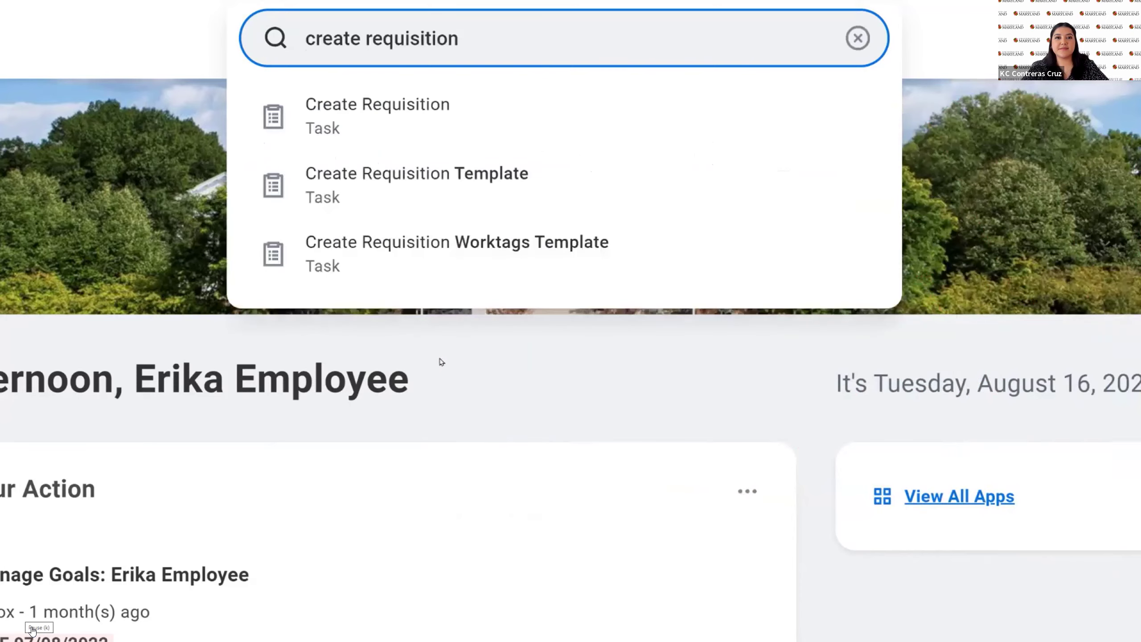
pyautogui.click(465, 142)
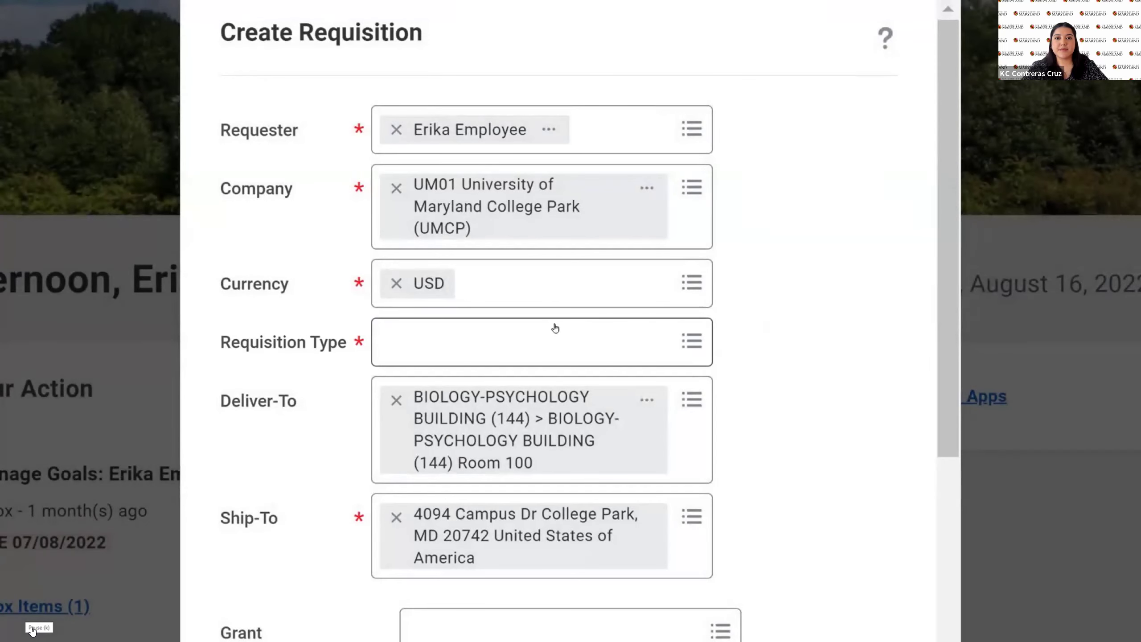
pyautogui.click(555, 328)
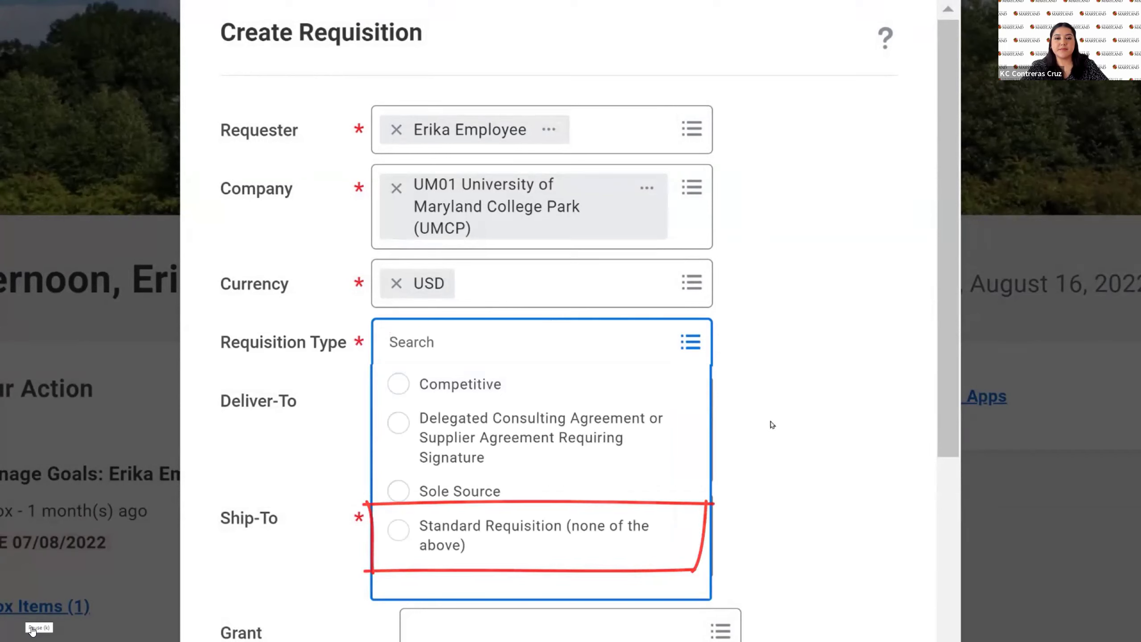
pyautogui.click(575, 532)
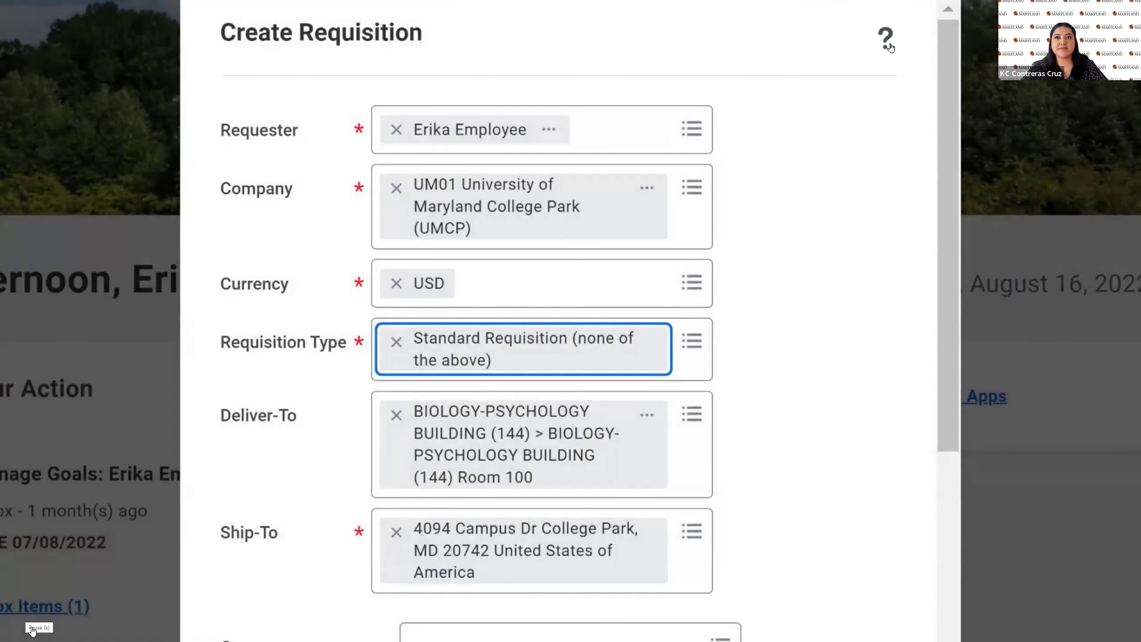
# Read the field help explaining when each requisition type applies, and close it.
pyautogui.click(729, 346)
pyautogui.click(728, 349)
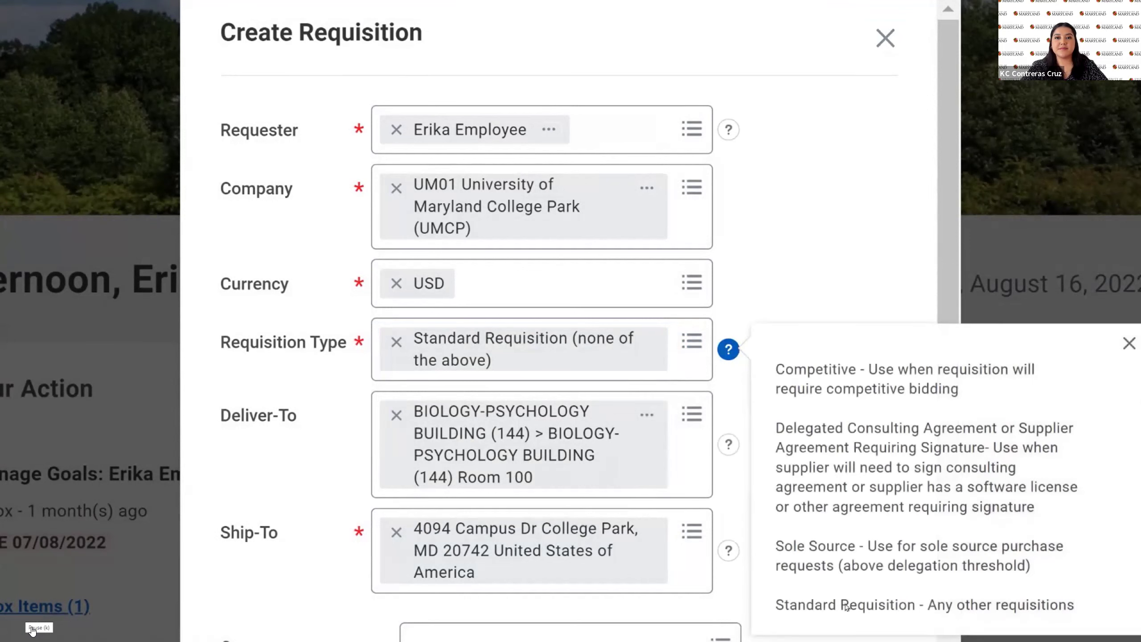
pyautogui.press('Escape')
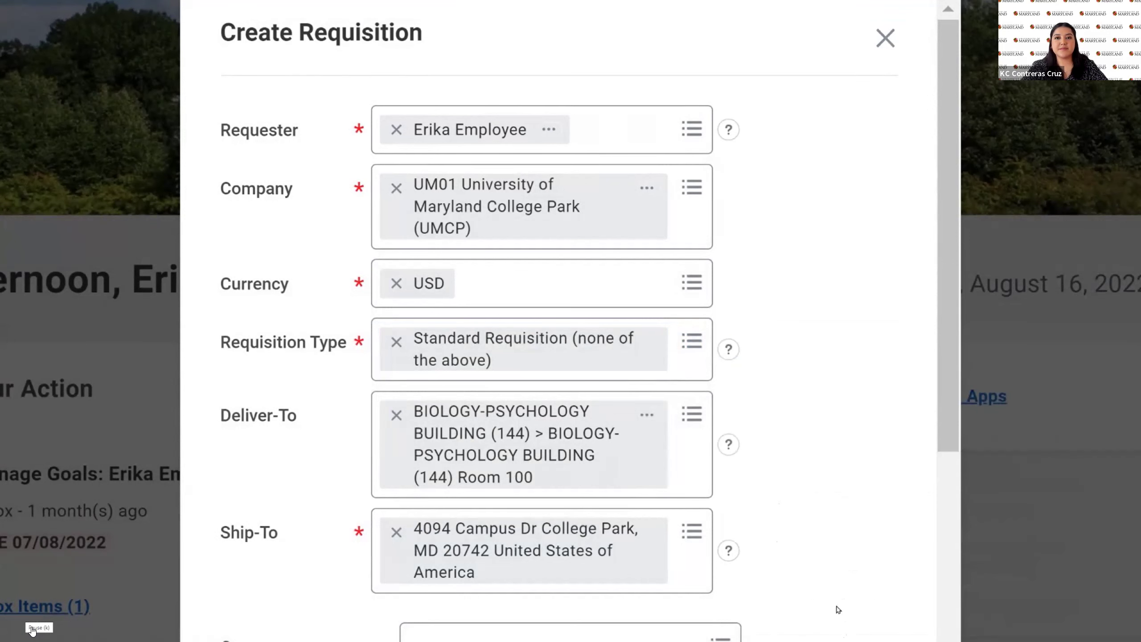
# Assign the USource worktag US000086 UMCP | BSOS | PSYCHOLOGY, check the additional worktags, and confirm the requisition's initial details.
pyautogui.moveTo(955, 420); pyautogui.dragTo(937, 531)
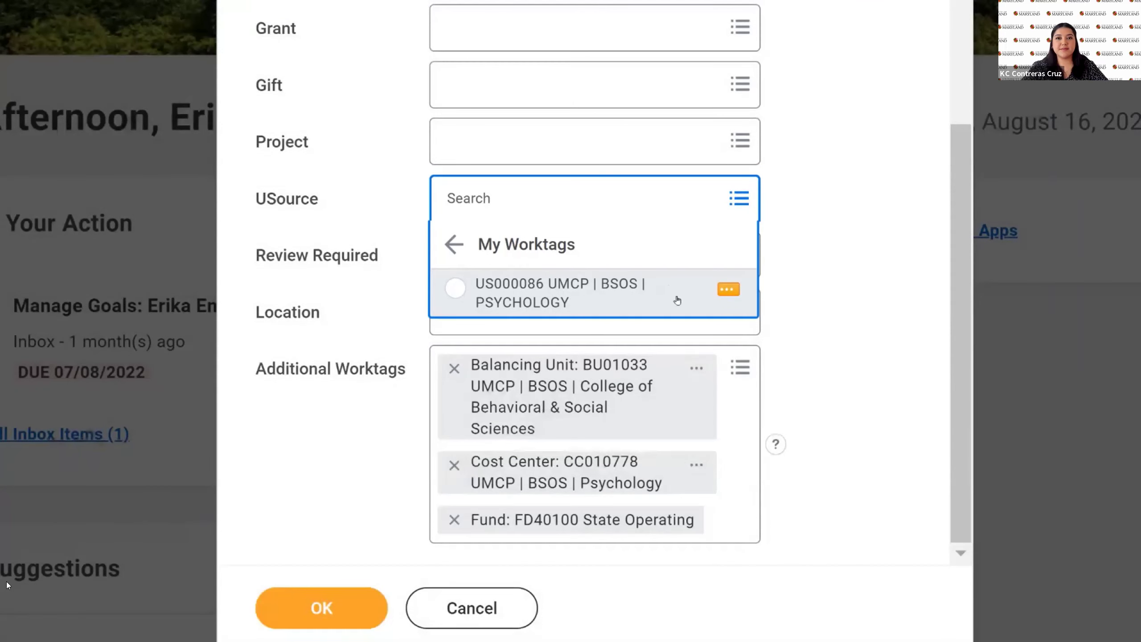
pyautogui.click(677, 300)
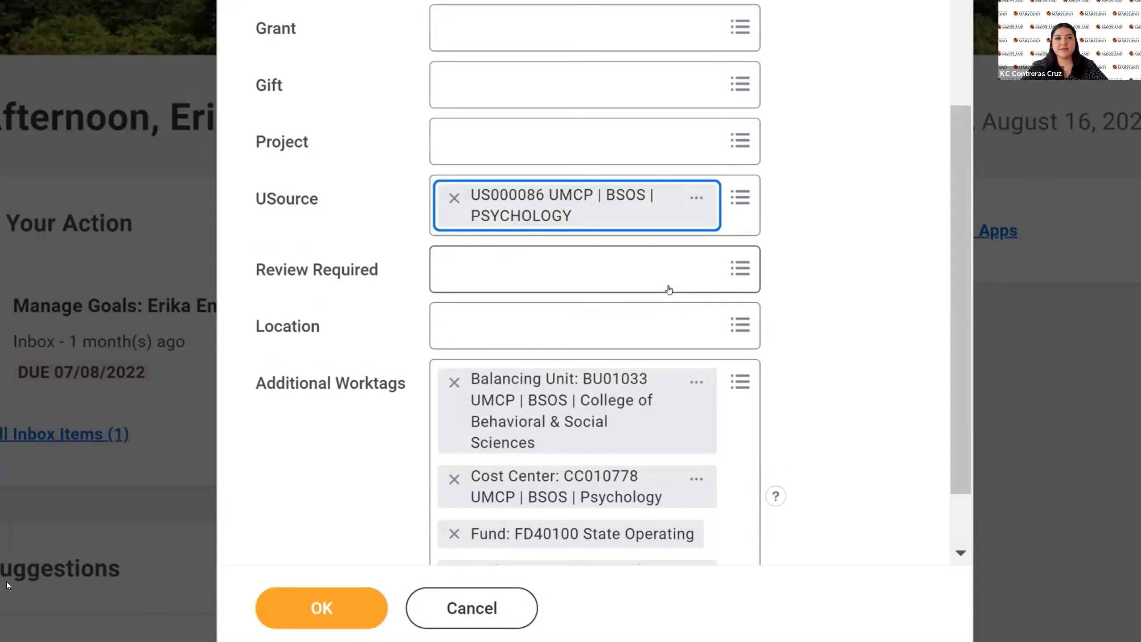
pyautogui.click(911, 455)
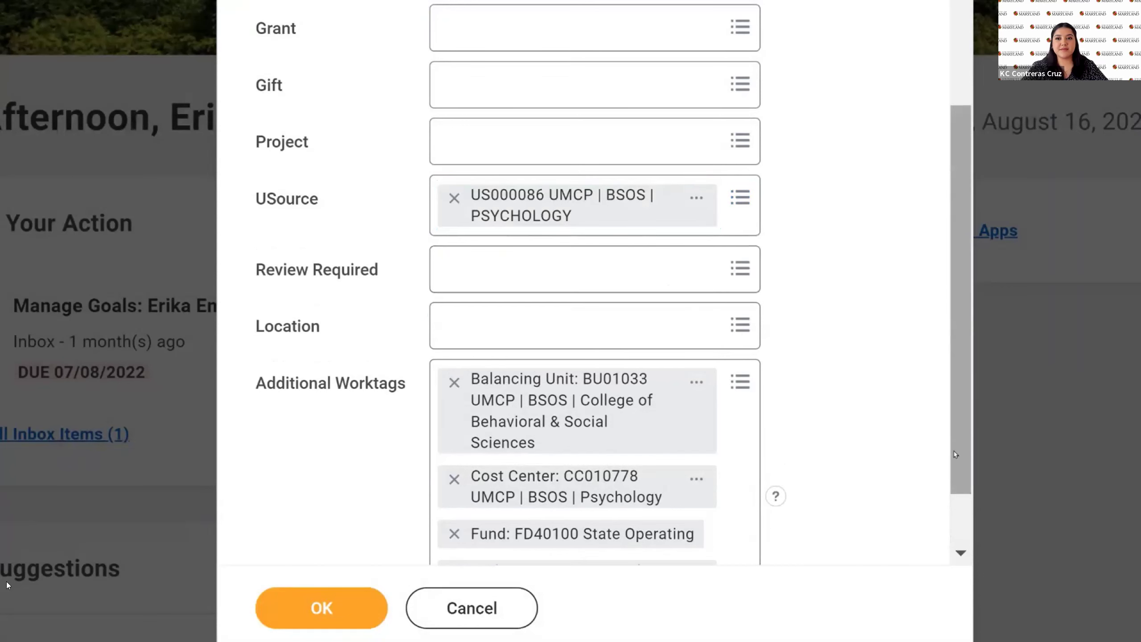
pyautogui.scroll(-2, 948, 494)
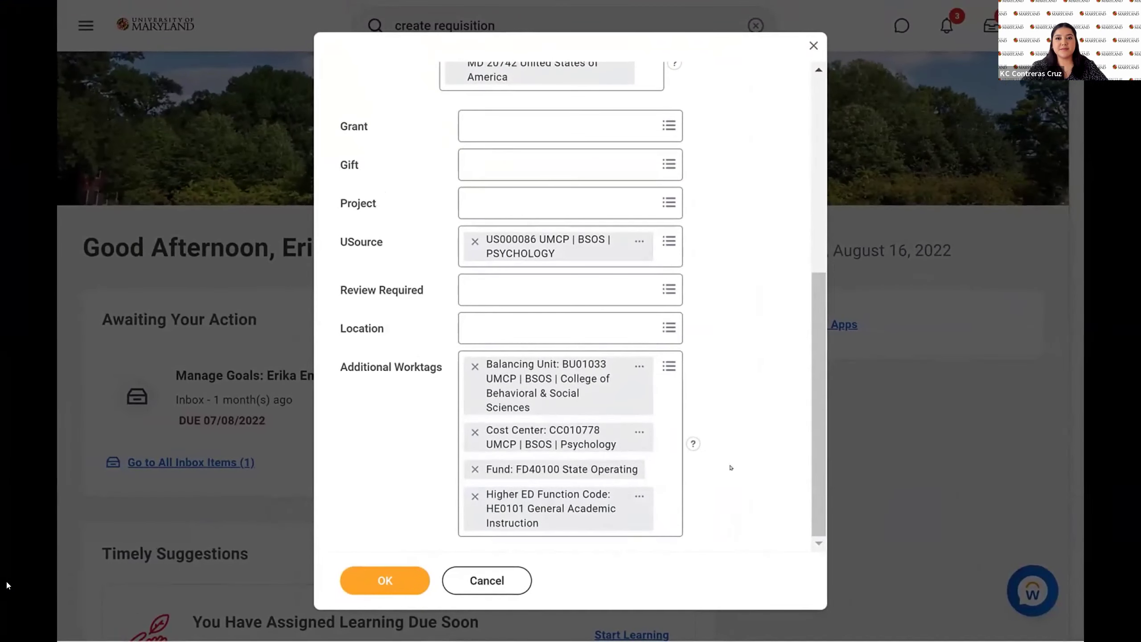
pyautogui.click(360, 579)
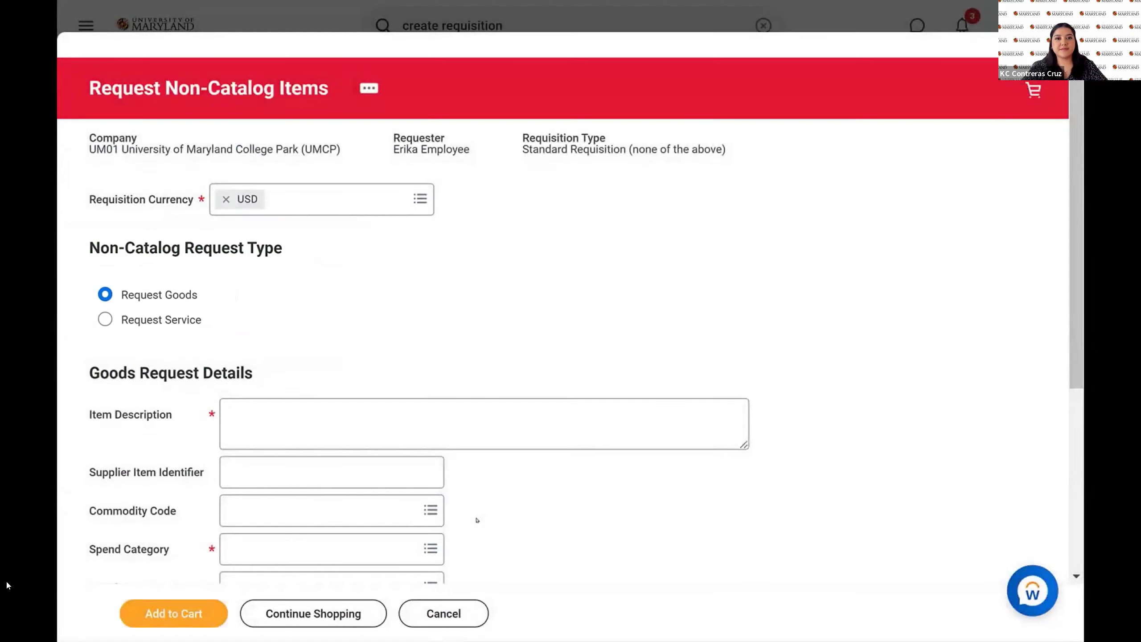
# Make the non-catalog request a service request described as "Eye tracker equipment repair service for the Attention and Memory Psych Lab".
pyautogui.click(105, 319)
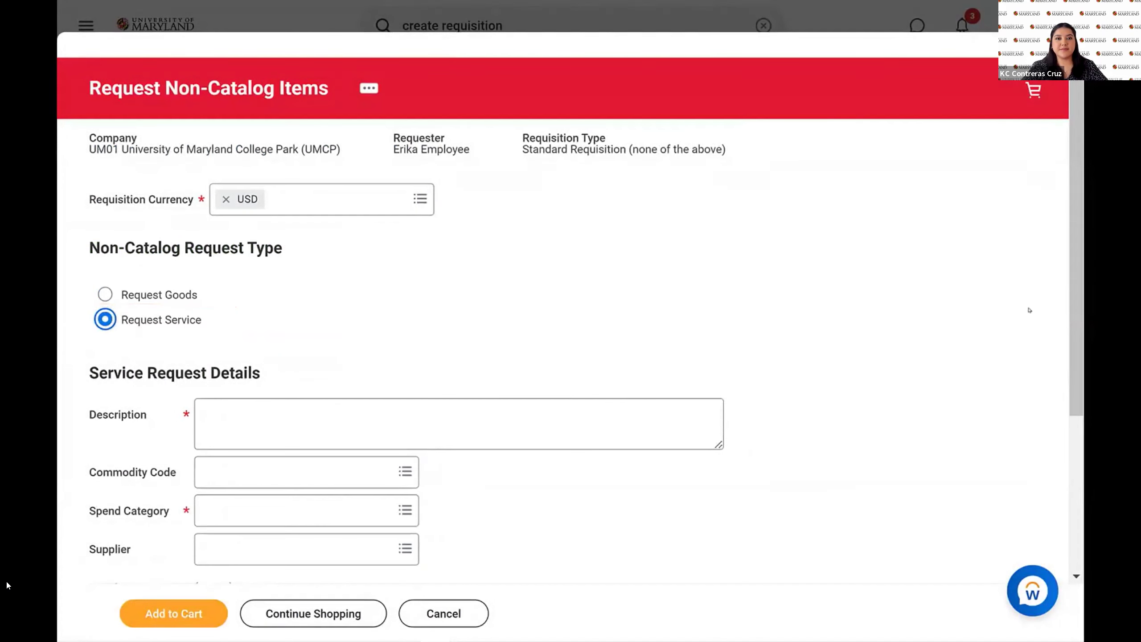
pyautogui.scroll(-4, 1064, 368)
pyautogui.scroll(-1, 1064, 369)
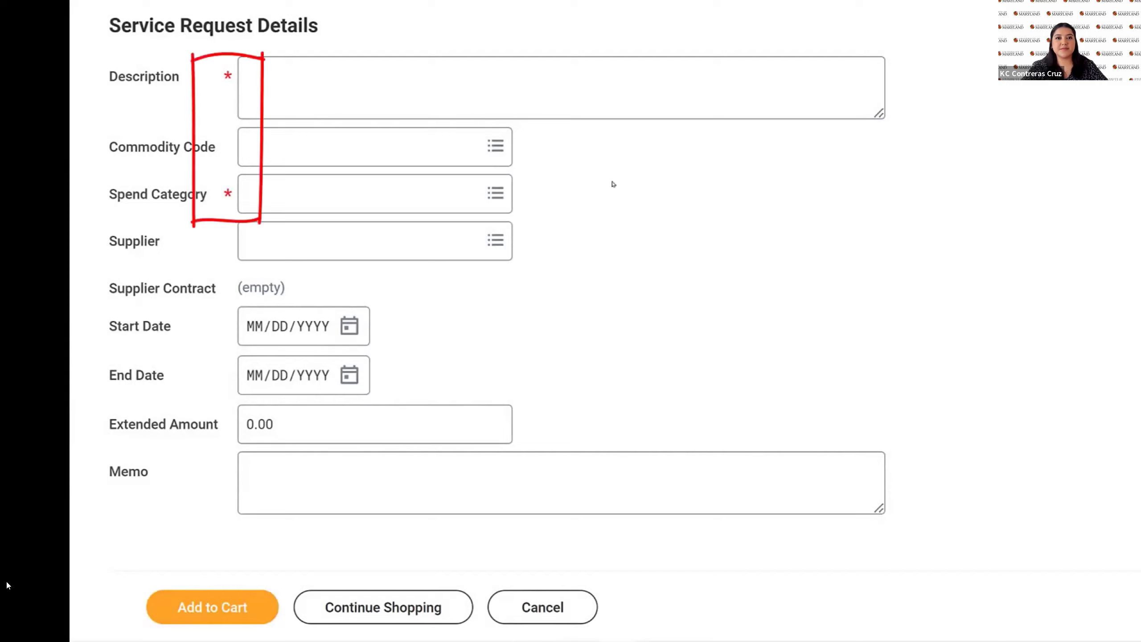
pyautogui.click(493, 86)
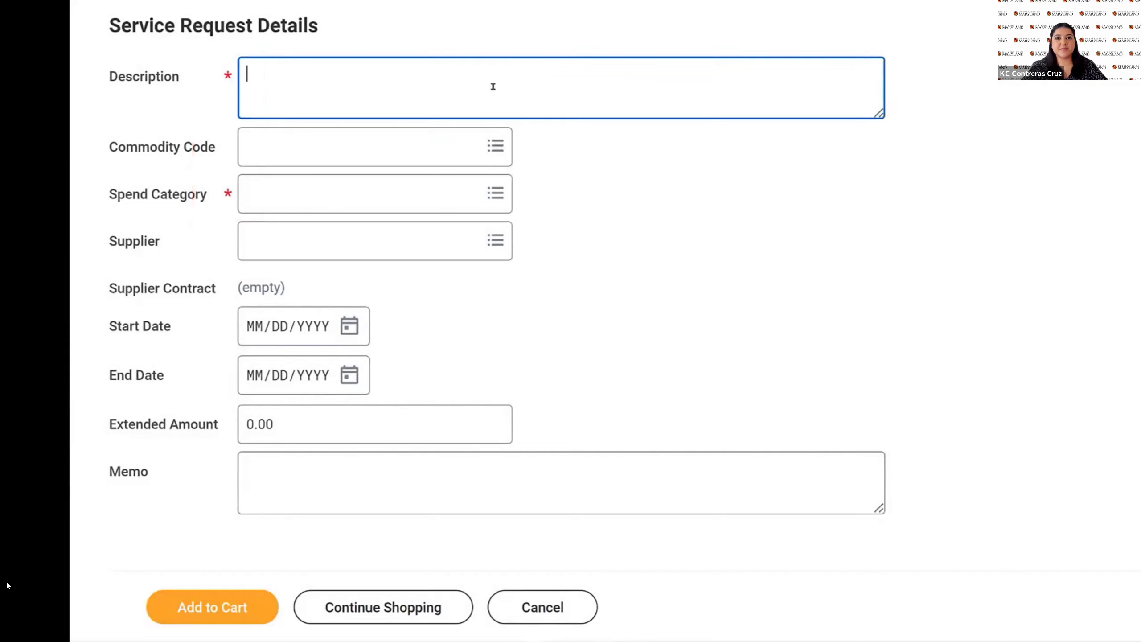
pyautogui.write('Eye tracker equipment repair service for the Attention and Memory Psych Lab')
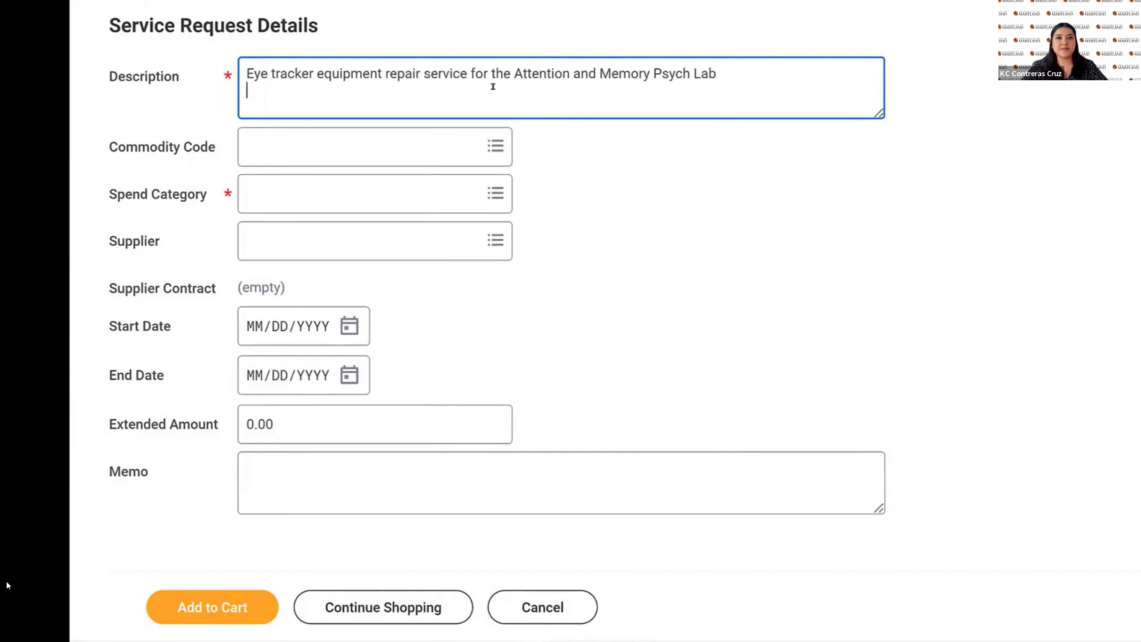
# Search the spend categories for "equipment repair" and assign Equipment Maintenance and Repair - SC00177 - 3716 to the service request.
pyautogui.click(409, 202)
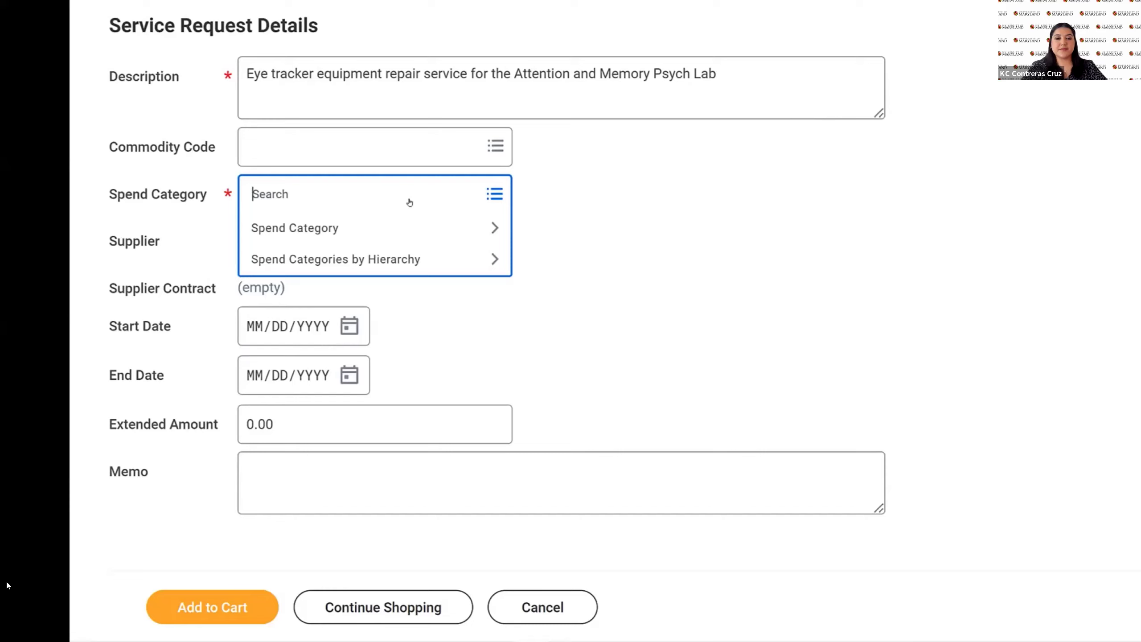
pyautogui.write('equipment repair')
pyautogui.press('Return')
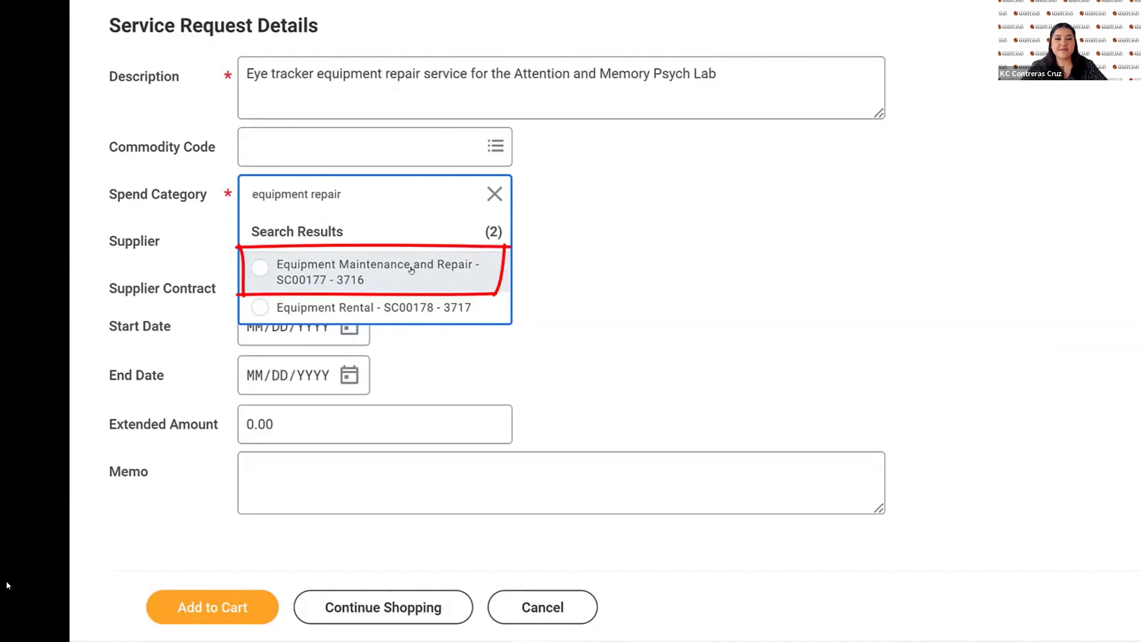
pyautogui.click(411, 281)
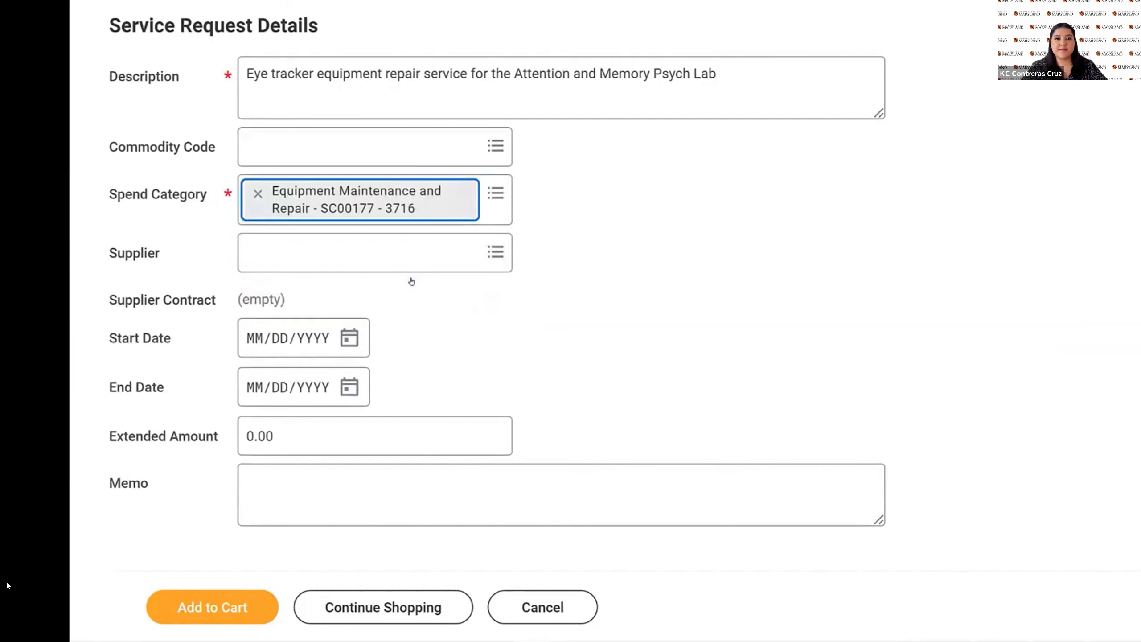